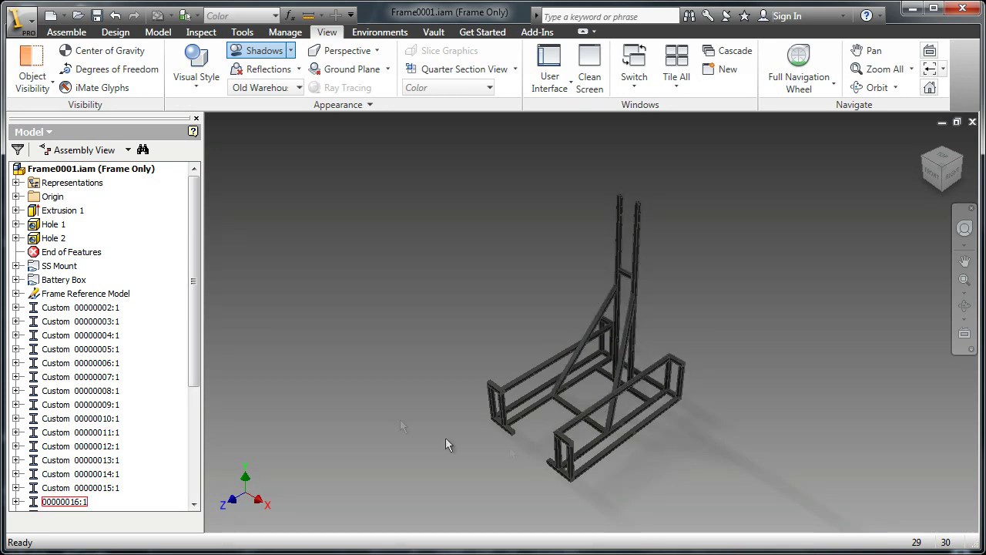
# - Create a new part from the Standard.ipt template and delete its default sketch
pyautogui.click(50, 19)
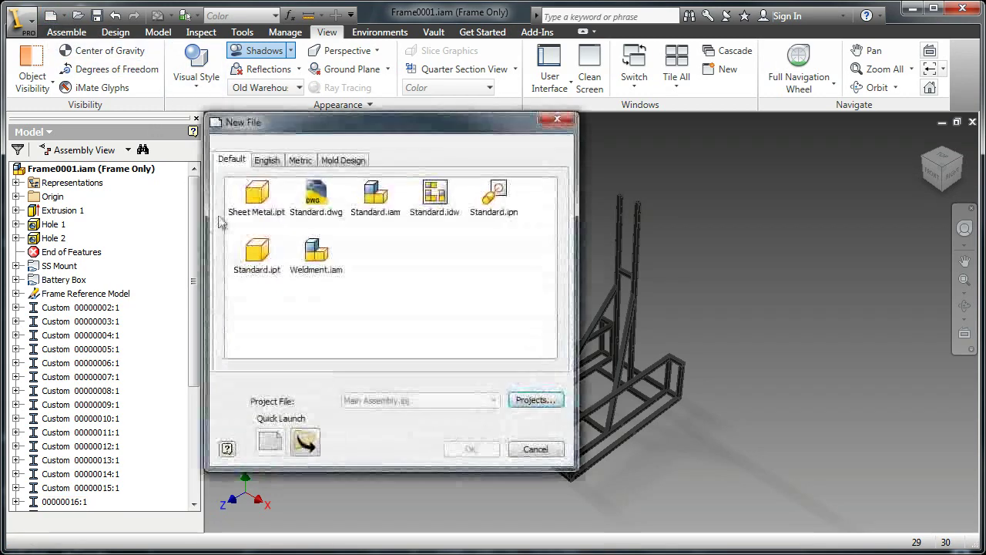
pyautogui.doubleClick(279, 258)
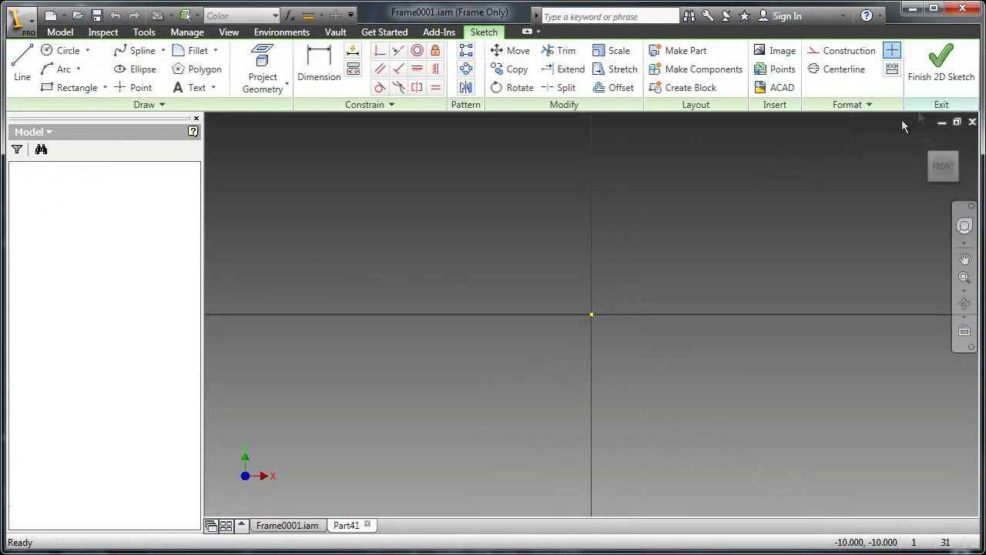
pyautogui.click(939, 74)
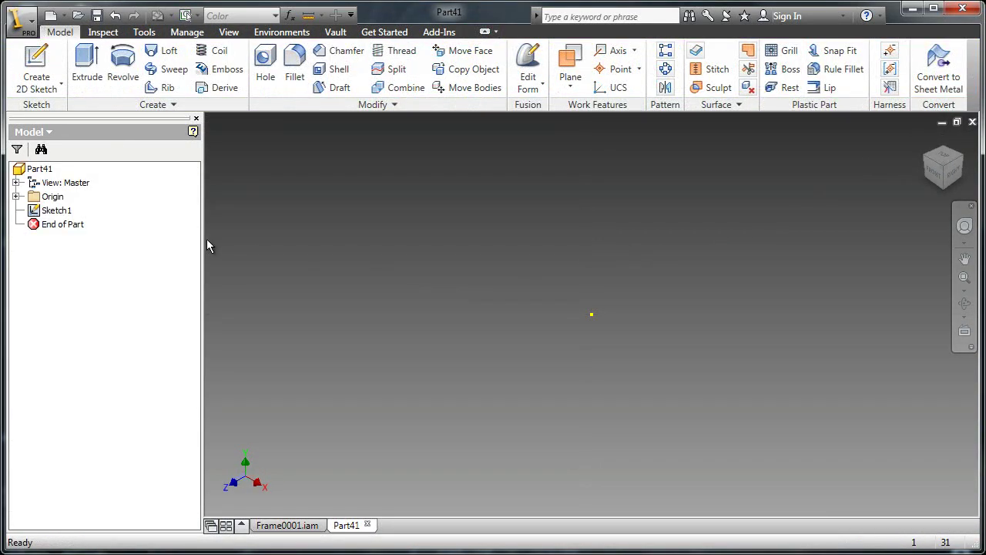
pyautogui.click(54, 212)
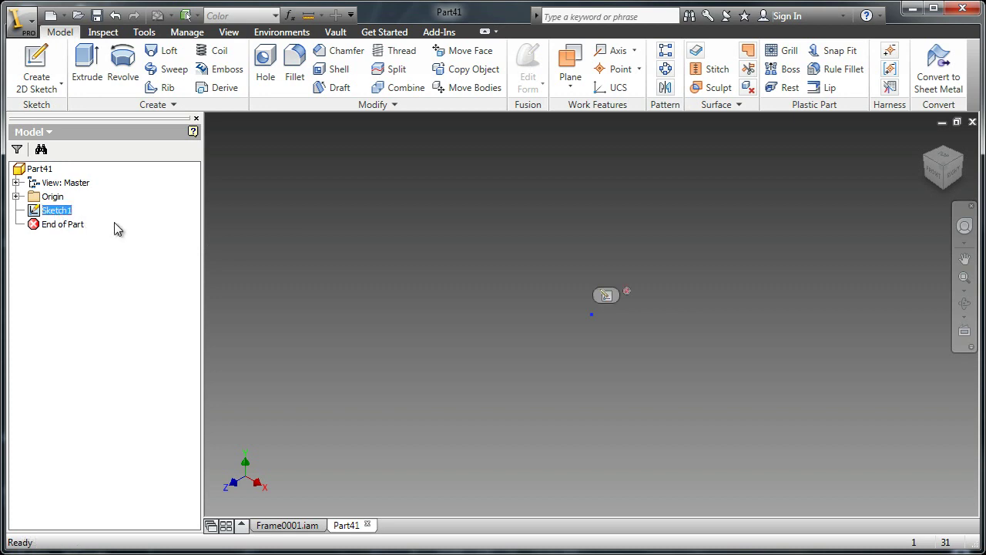
pyautogui.press('Delete')
# - Start a new 2D sketch on the XZ origin plane
pyautogui.click(44, 73)
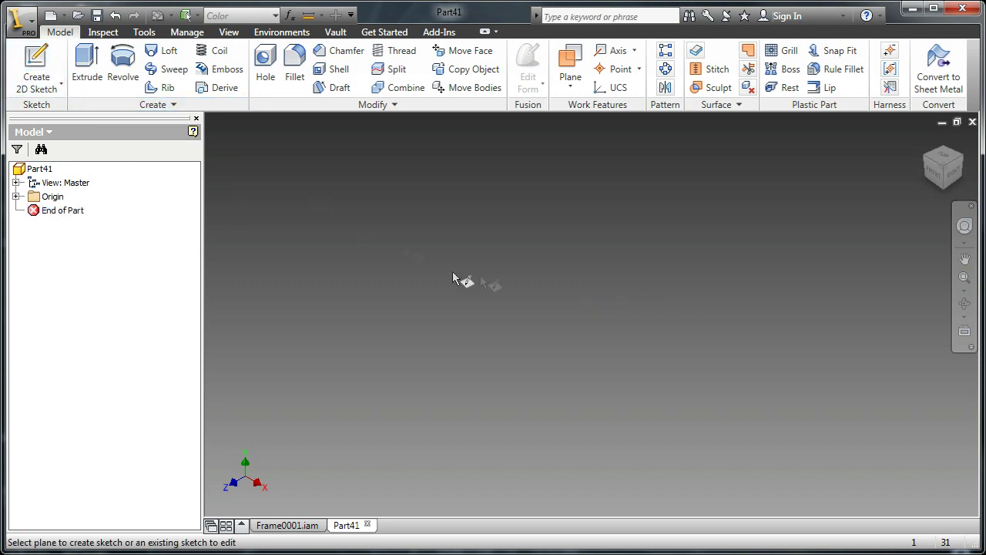
pyautogui.click(15, 196)
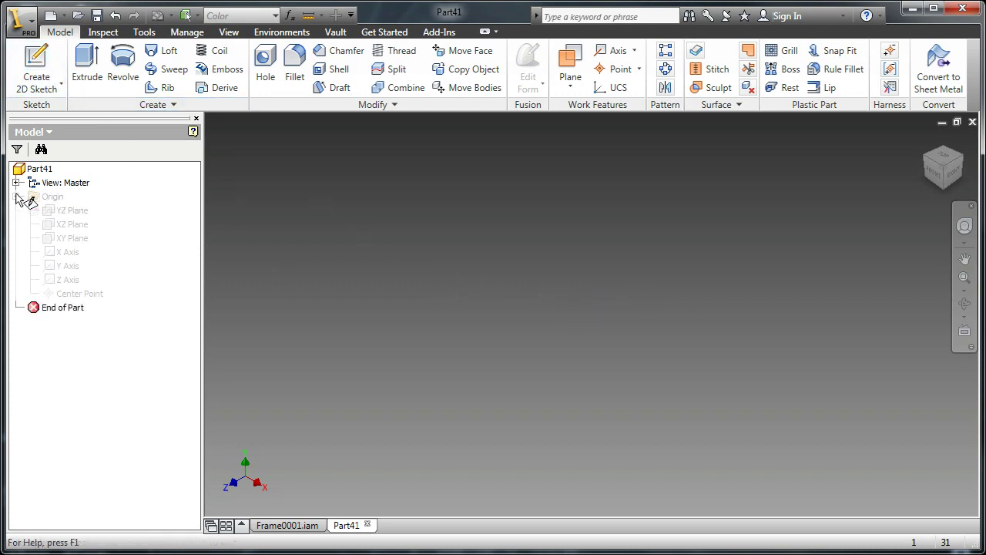
pyautogui.click(68, 228)
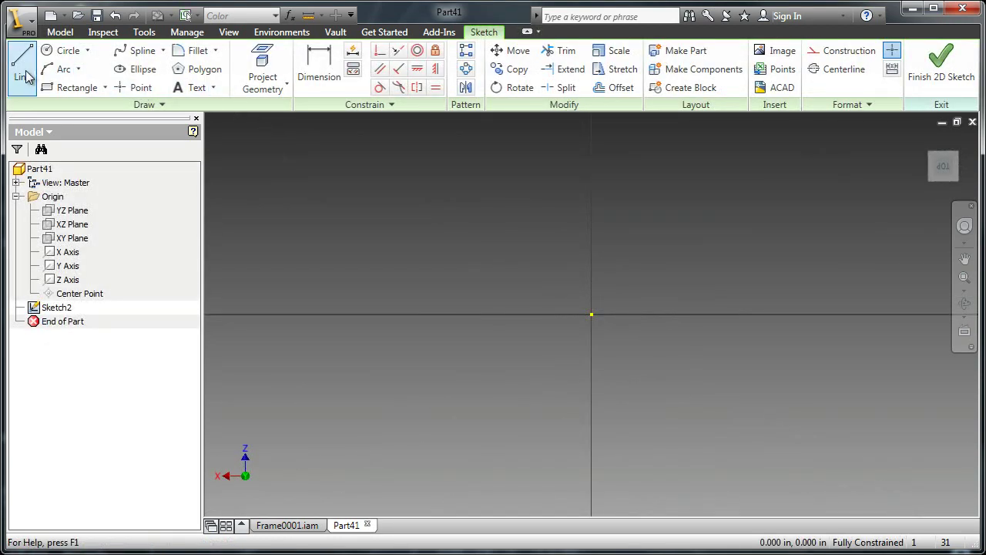
# - Sketch an open-topped rectangular line outline about 22.6 in wide, left side about 24.7 in tall, with short inward lines at both upper corners
pyautogui.click(22, 67)
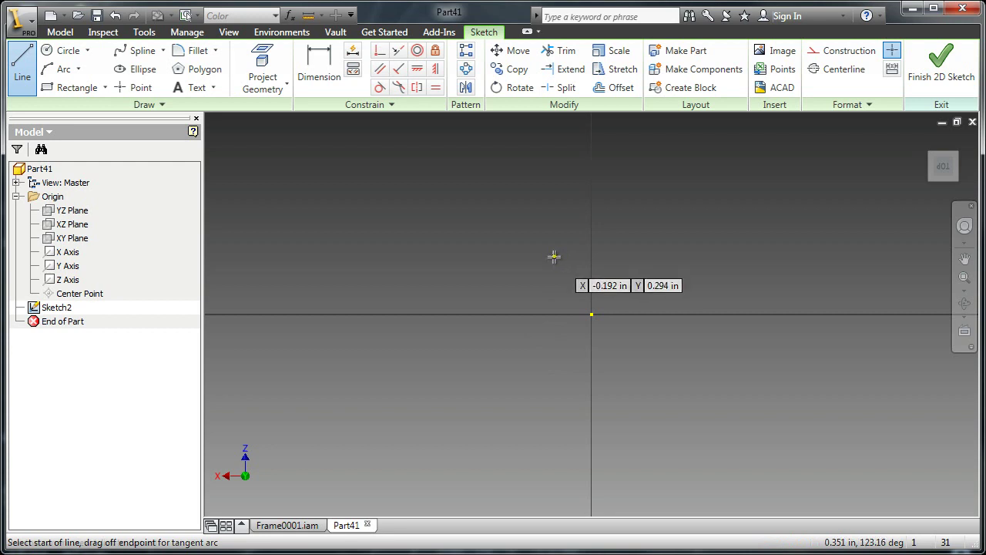
pyautogui.moveTo(555, 258)
pyautogui.mouseDown(button='middle')
pyautogui.moveTo(527, 302)
pyautogui.moveTo(542, 367)
pyautogui.mouseUp(button='middle')
pyautogui.click(536, 320)
pyautogui.click(463, 319)
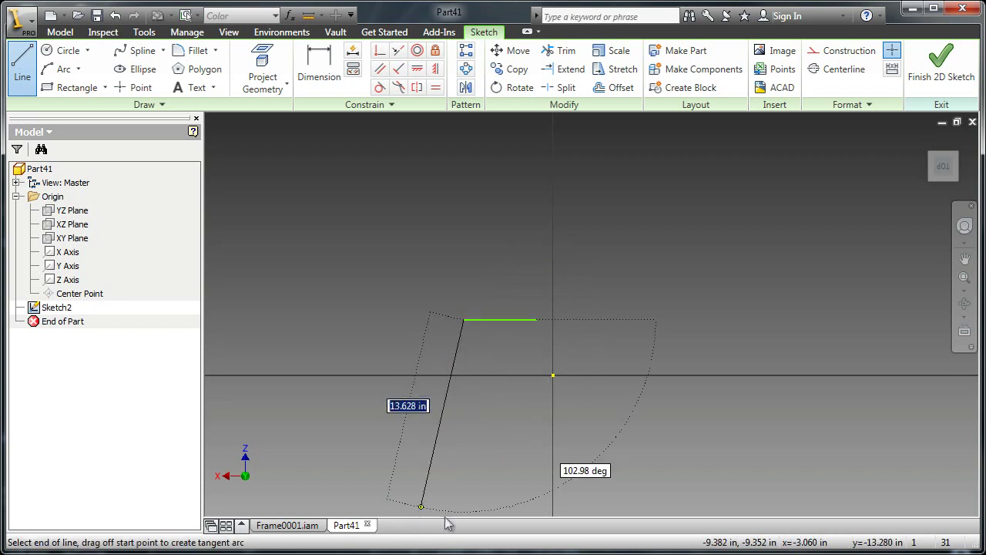
pyautogui.scroll(-2, 468, 507)
pyautogui.moveTo(468, 505); pyautogui.dragTo(471, 347, button='middle')
pyautogui.click(468, 445)
pyautogui.click(655, 445)
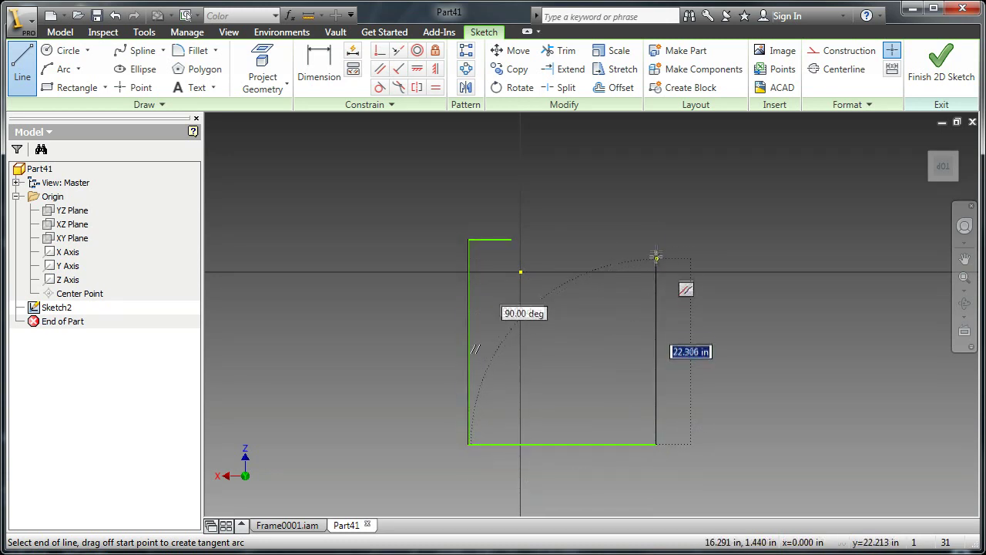
pyautogui.click(656, 220)
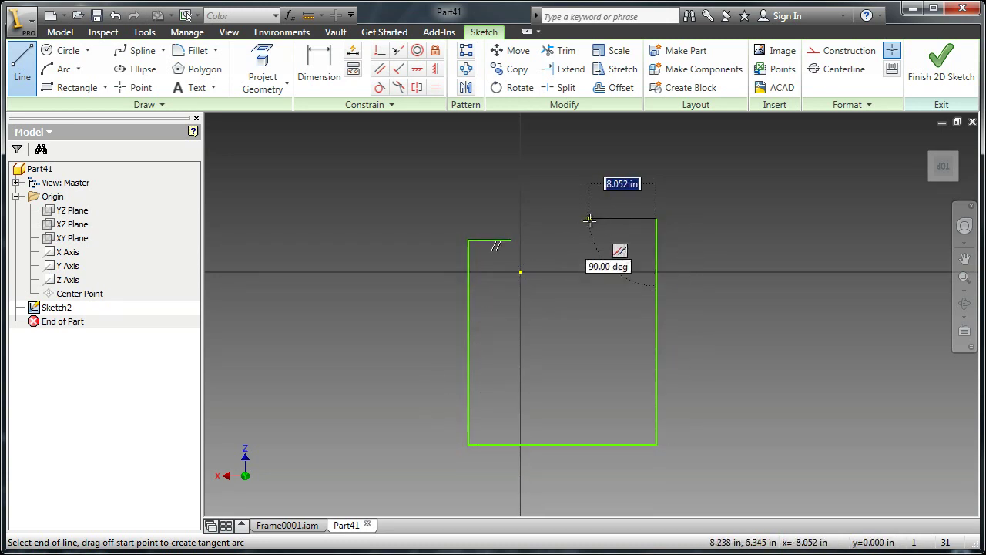
pyautogui.click(589, 220)
pyautogui.press('Escape')
# - Dimension the short inward line at the outline's upper-left corner to 7 in
pyautogui.moveTo(581, 365); pyautogui.dragTo(574, 339, button='middle')
pyautogui.press('d')
pyautogui.click(498, 216)
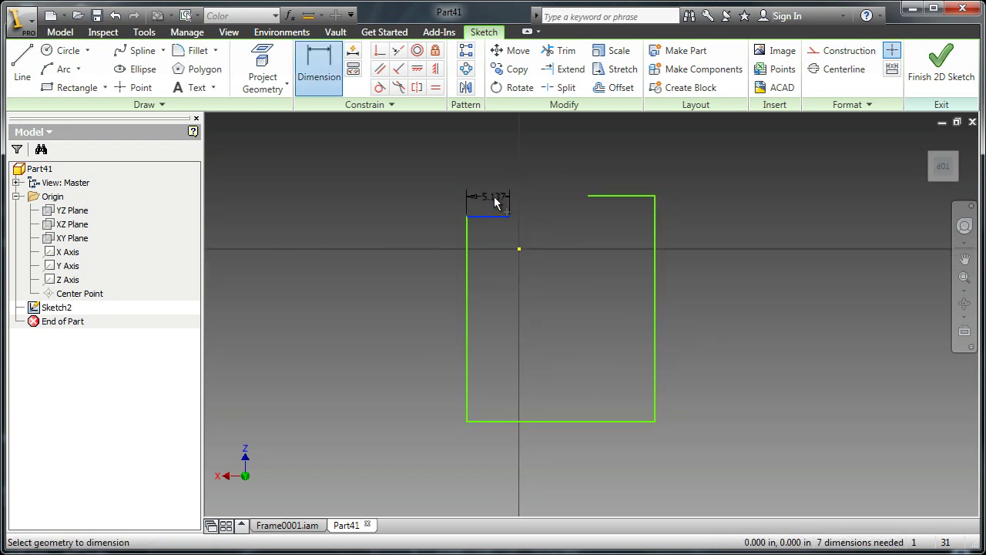
pyautogui.click(495, 199)
pyautogui.write('7')
pyautogui.press('Return')
# - Dimension the outline's left vertical side to 36 in
pyautogui.click(467, 273)
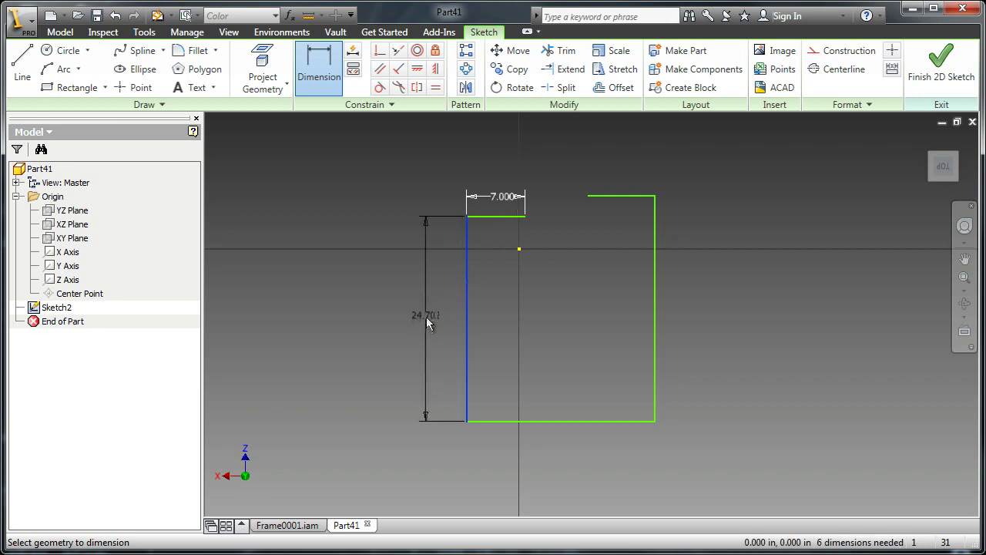
pyautogui.click(424, 323)
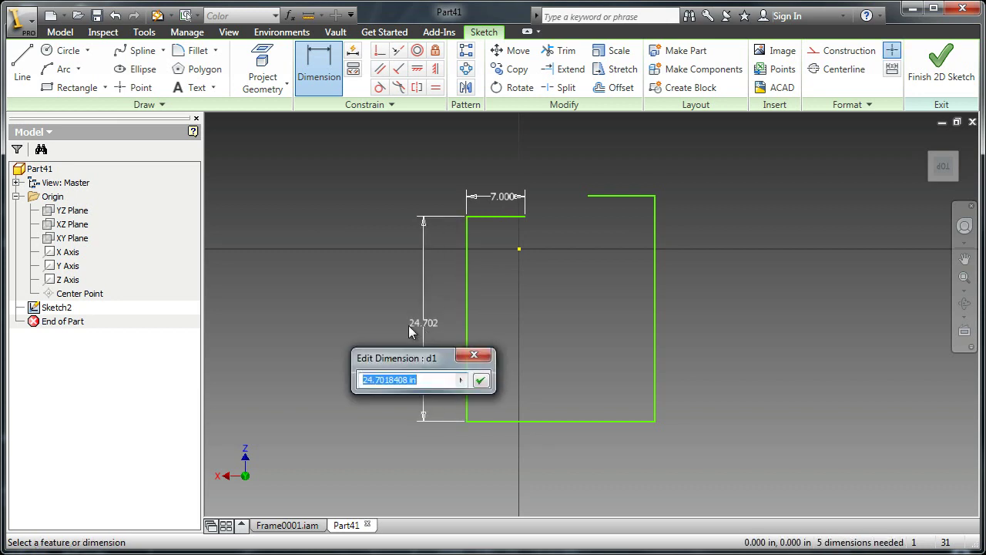
pyautogui.write('36')
pyautogui.press('Return')
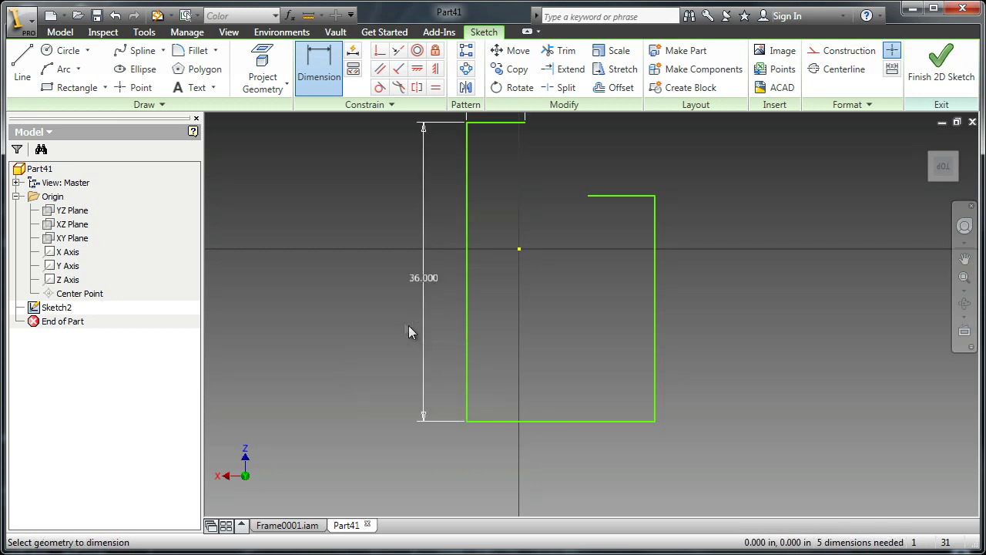
# - Dimension the outline's bottom line to 26 in
pyautogui.click(536, 419)
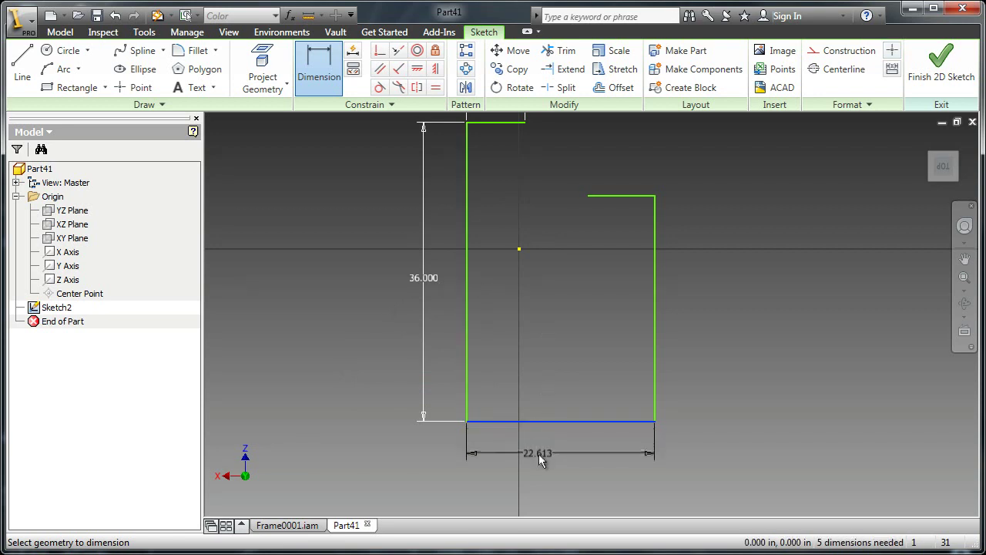
pyautogui.click(538, 454)
pyautogui.write('26')
pyautogui.press('Return')
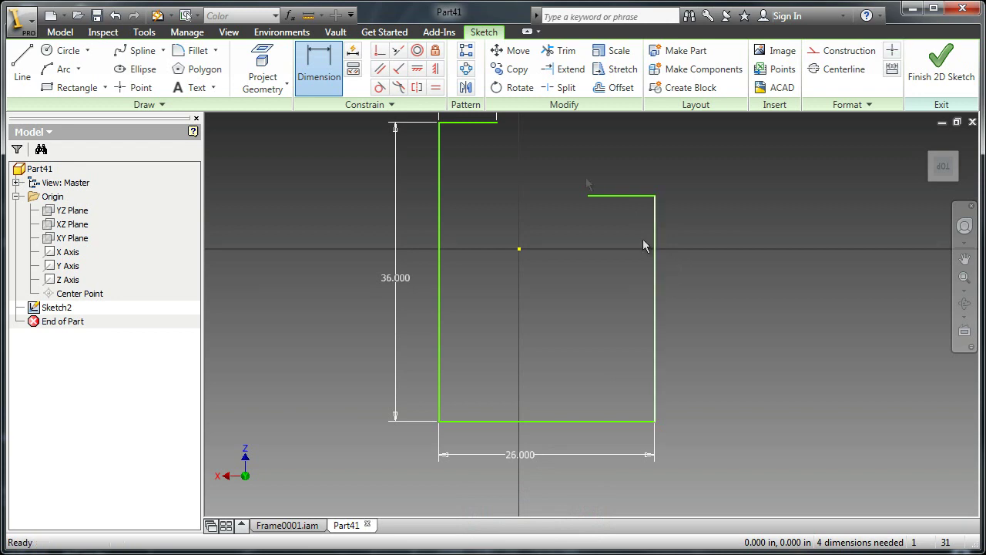
pyautogui.press('Escape')
# - Apply Equal constraints between the two vertical sides and between the two short upper lines
pyautogui.click(436, 88)
pyautogui.click(655, 258)
pyautogui.click(439, 245)
pyautogui.moveTo(465, 242); pyautogui.dragTo(524, 275, button='middle')
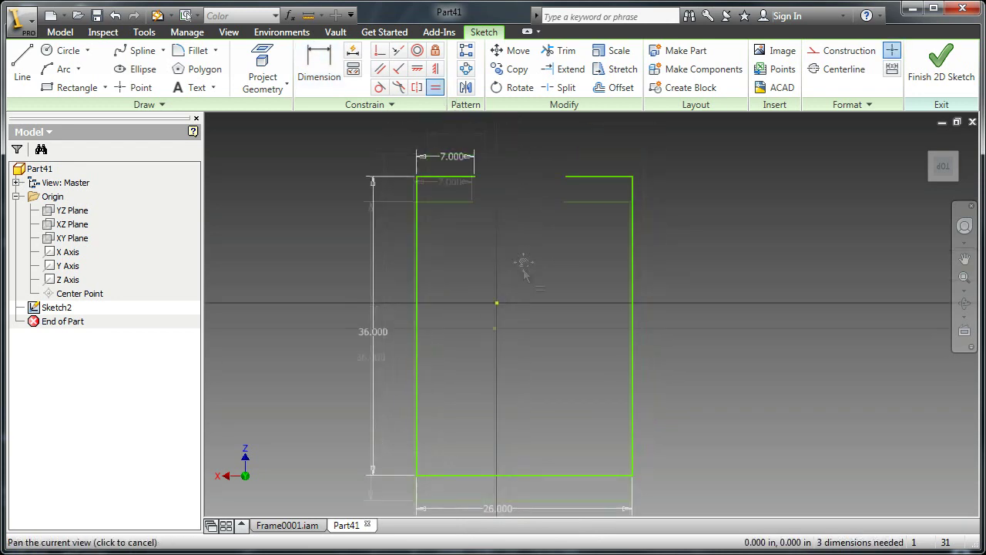
pyautogui.click(456, 205)
pyautogui.click(590, 205)
pyautogui.press('F2')
pyautogui.moveTo(559, 275); pyautogui.dragTo(559, 251)
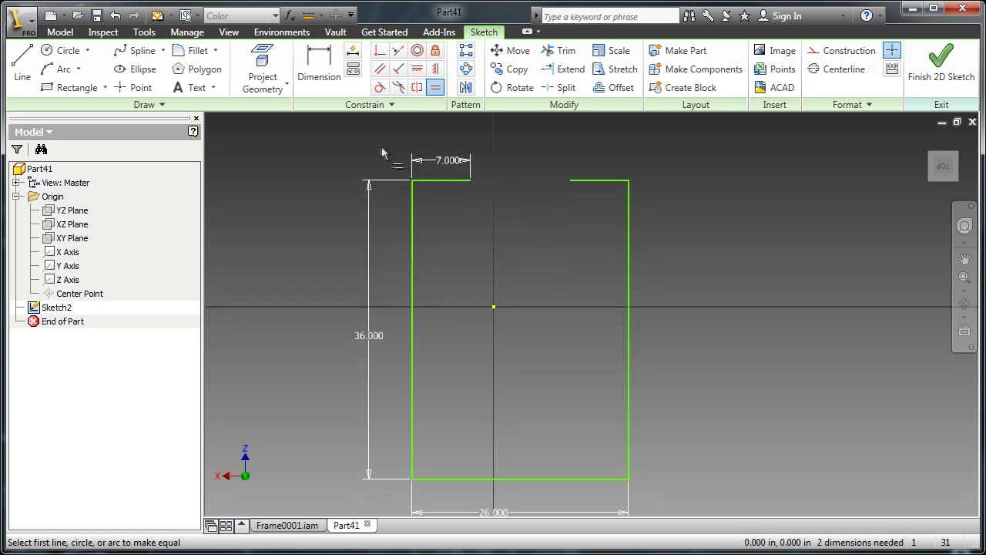
# - Draw two inner vertical lines from the short upper lines to the bottom line, about 4.75 in and 6.07 in from the left and right sides
pyautogui.rightClick(493, 259)
pyautogui.click(478, 206)
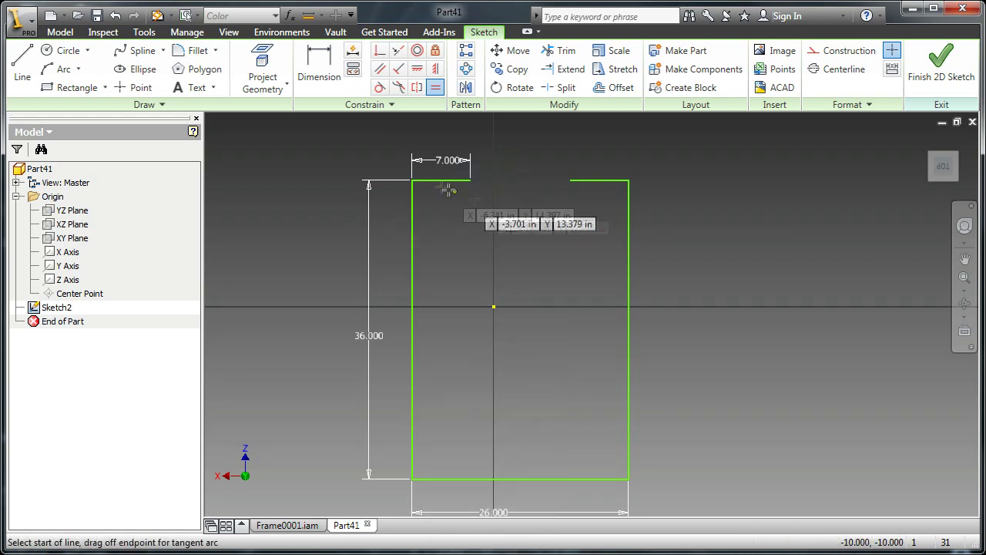
pyautogui.click(452, 181)
pyautogui.moveTo(447, 288); pyautogui.dragTo(447, 182, button='middle')
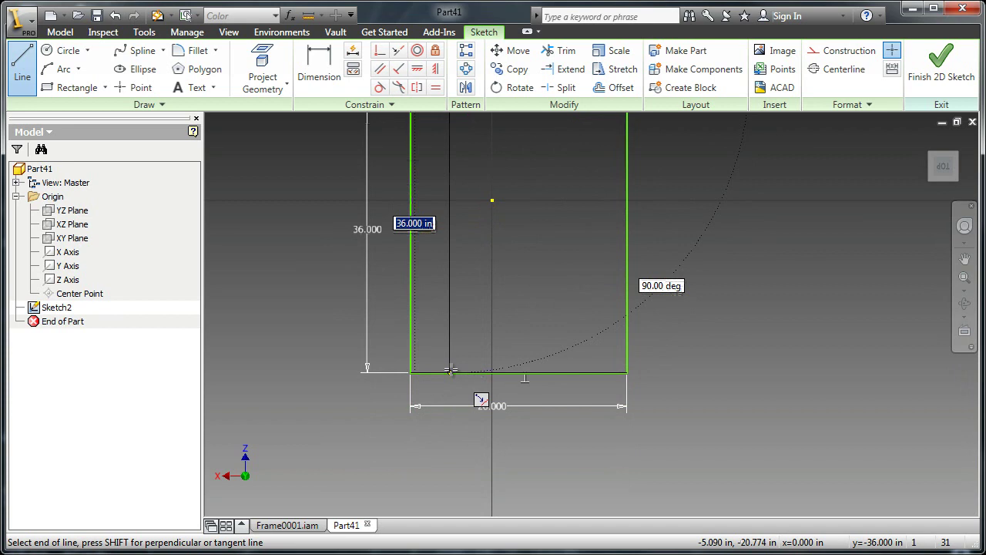
pyautogui.doubleClick(451, 370)
pyautogui.click(575, 371)
pyautogui.moveTo(562, 244); pyautogui.dragTo(572, 385, button='middle')
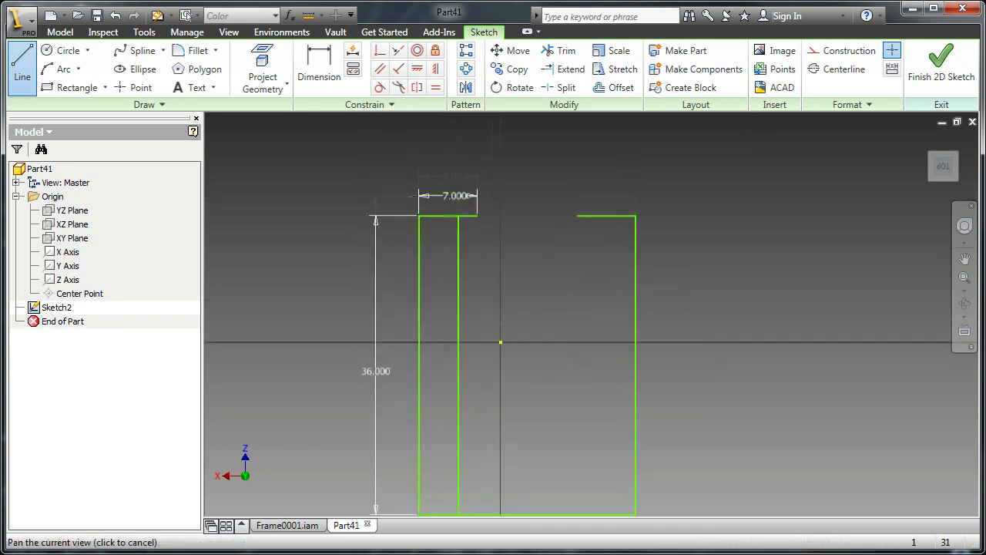
pyautogui.doubleClick(585, 216)
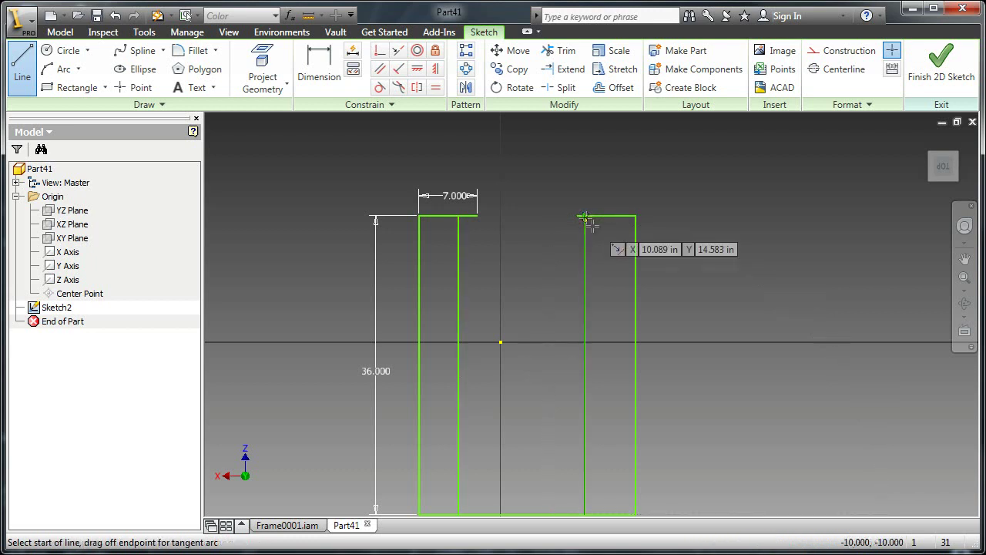
# - Draw two horizontal cross lines between the inner verticals, the upper one about 13.5 in below the outline's top and the other near the bottom
pyautogui.click(459, 328)
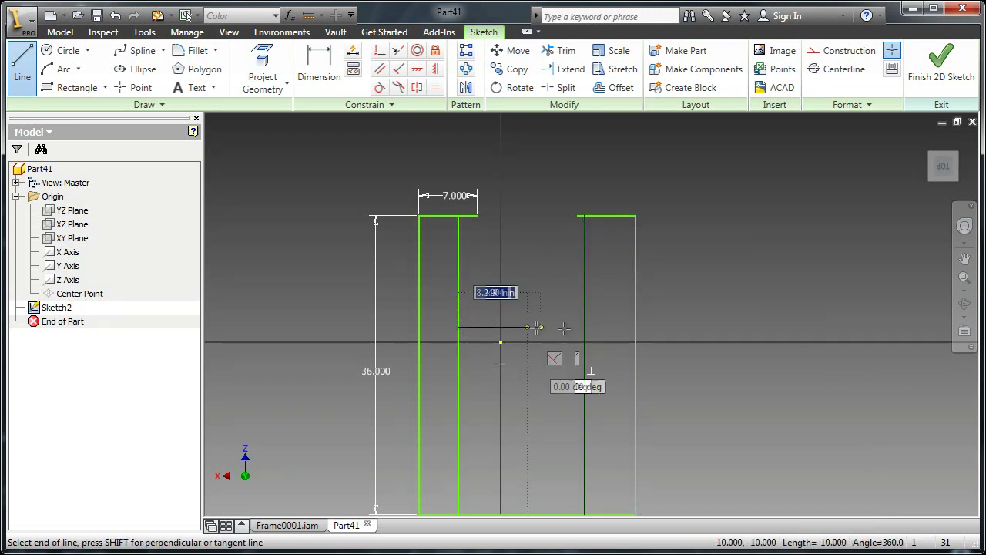
pyautogui.doubleClick(584, 327)
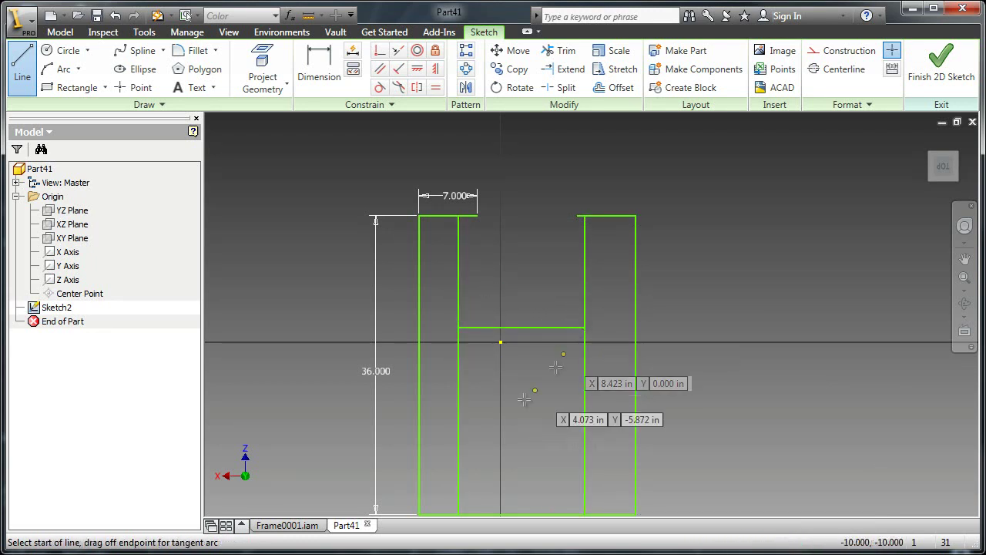
pyautogui.click(460, 456)
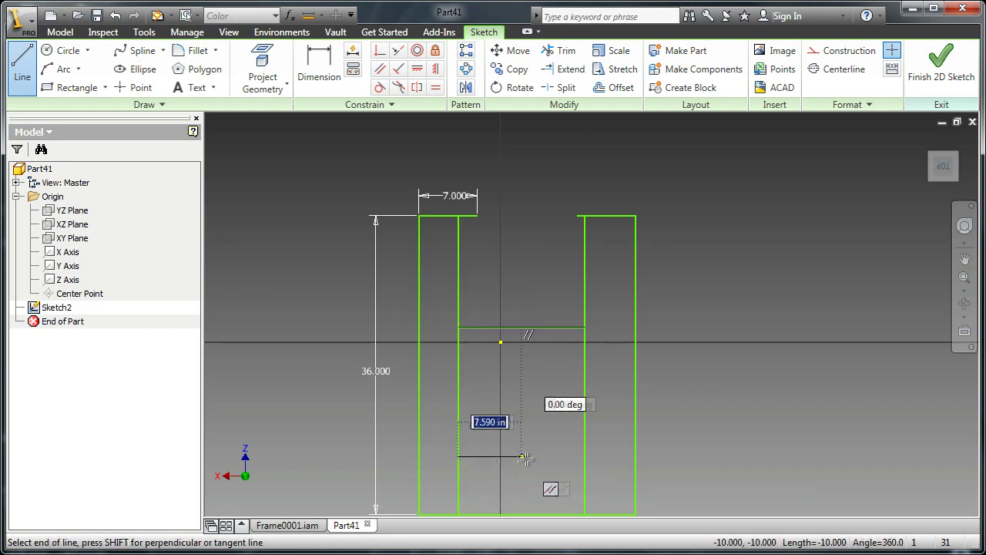
pyautogui.doubleClick(584, 456)
pyautogui.press('Escape')
# - Dimension the spacing between the left side and the left inner vertical line to 3.75 in
pyautogui.moveTo(519, 417); pyautogui.dragTo(506, 411, button='middle')
pyautogui.rightClick(505, 393)
pyautogui.click(463, 423)
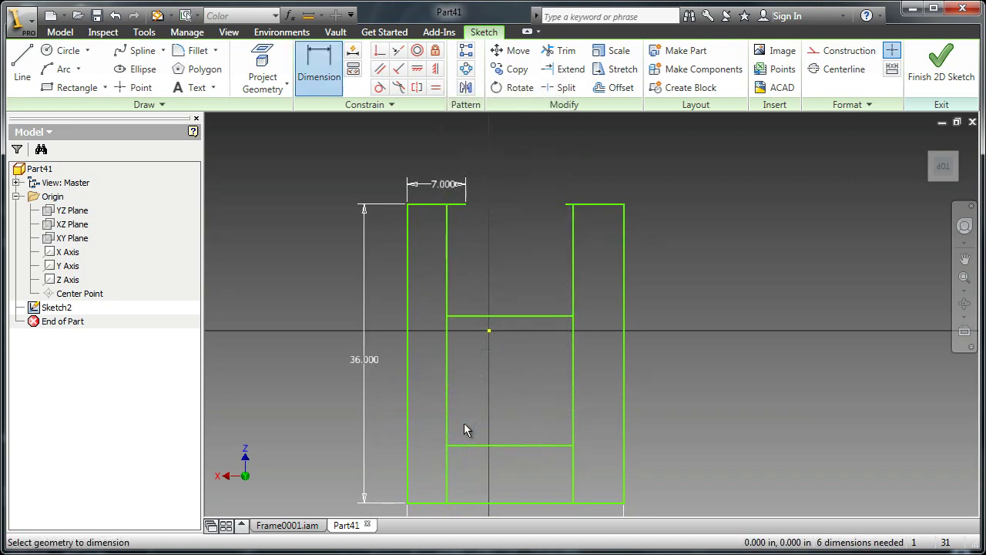
pyautogui.click(446, 348)
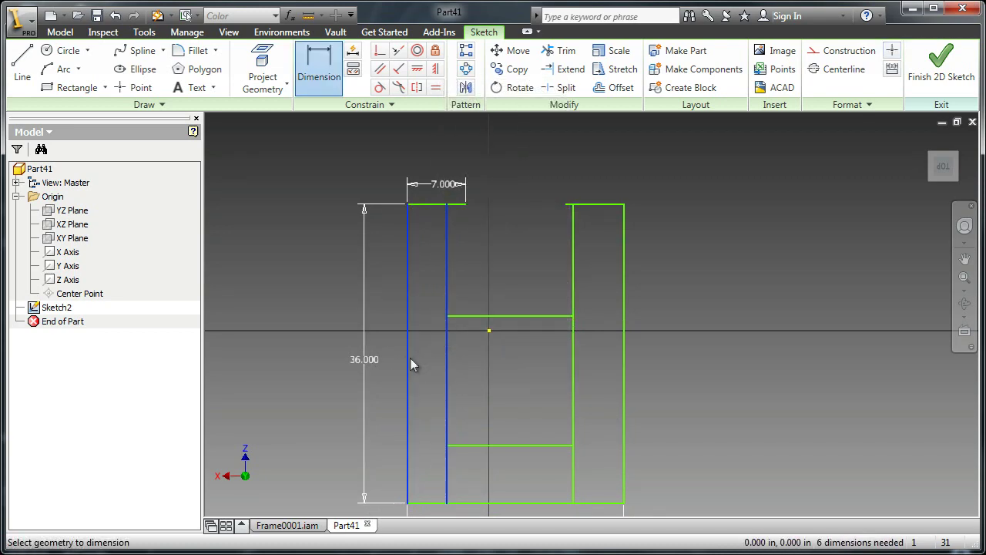
pyautogui.click(485, 403)
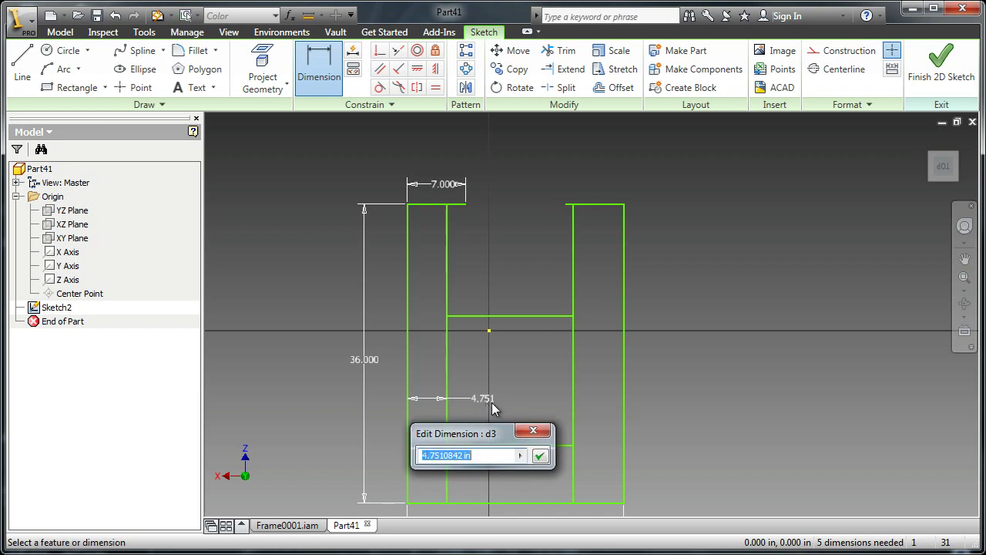
pyautogui.write('3.75')
pyautogui.press('Return')
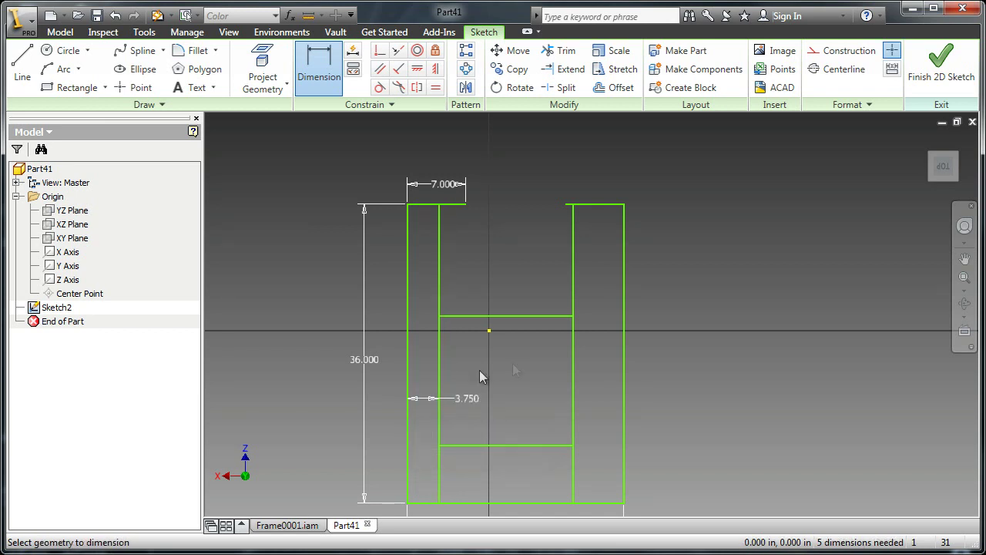
# - Dimension the spacing between the right side and the right inner vertical line, linking its value to parameter d3
pyautogui.click(571, 398)
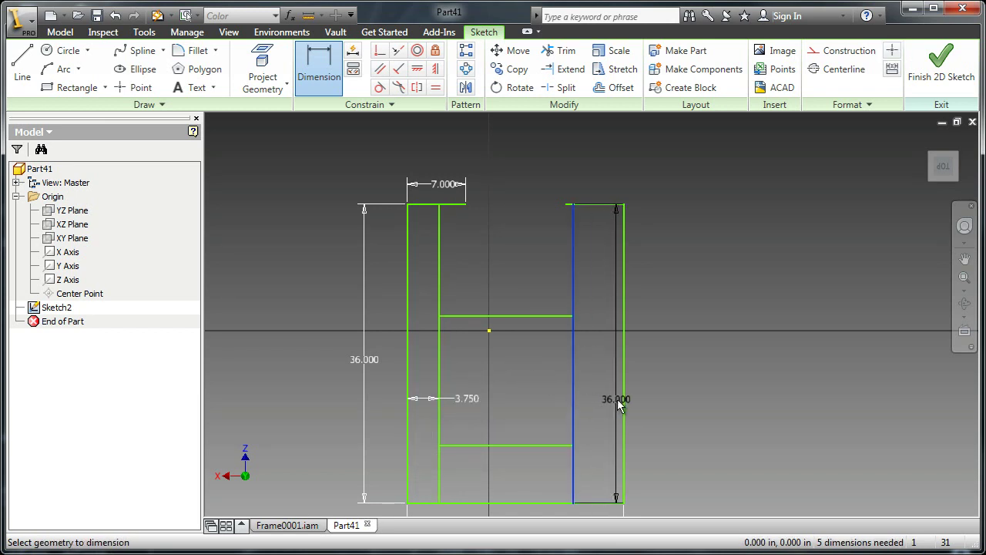
pyautogui.click(624, 403)
pyautogui.click(542, 406)
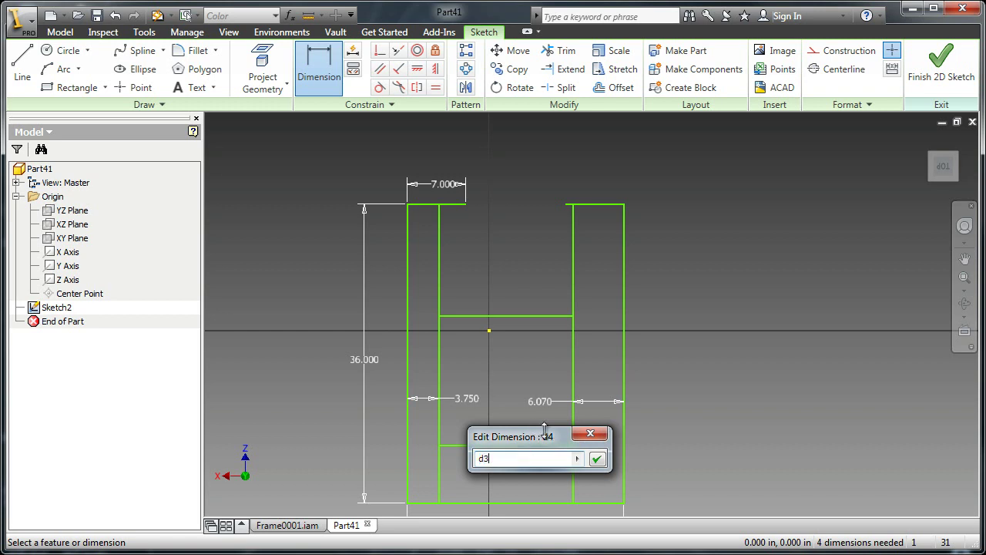
pyautogui.write('d3')
pyautogui.press('Return')
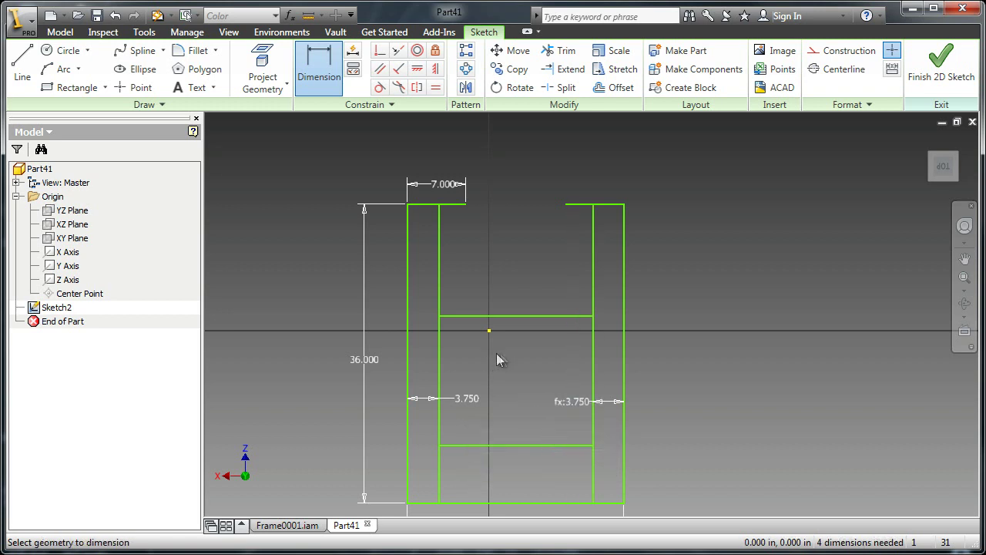
# - Dimension the distance from the outline's top to the upper cross line to 15 in
pyautogui.click(517, 316)
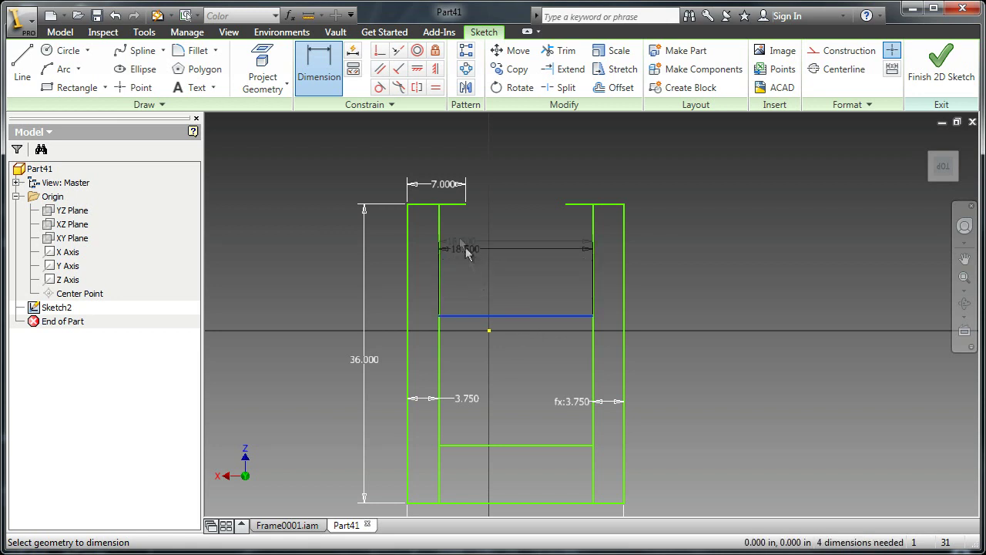
pyautogui.click(449, 206)
pyautogui.click(503, 256)
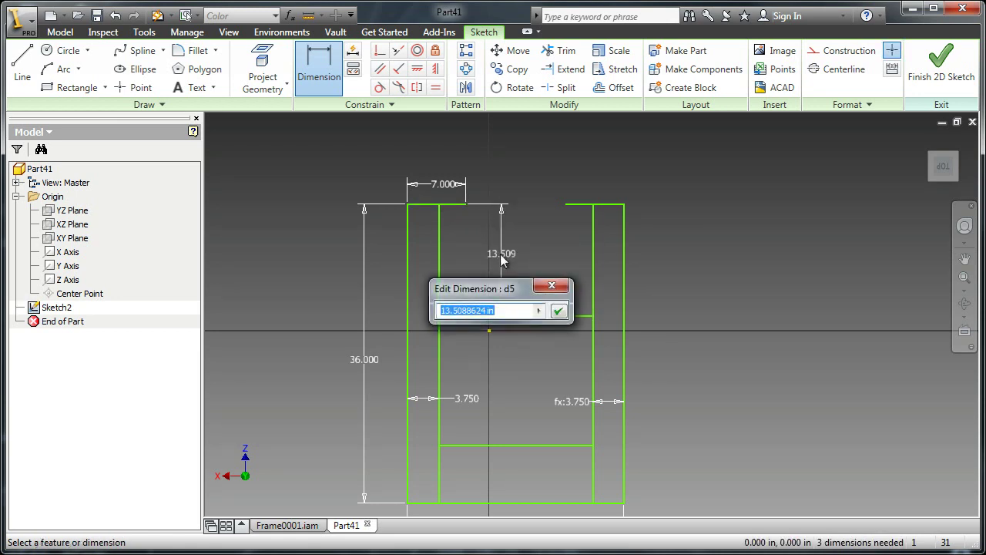
pyautogui.write('15')
pyautogui.press('Return')
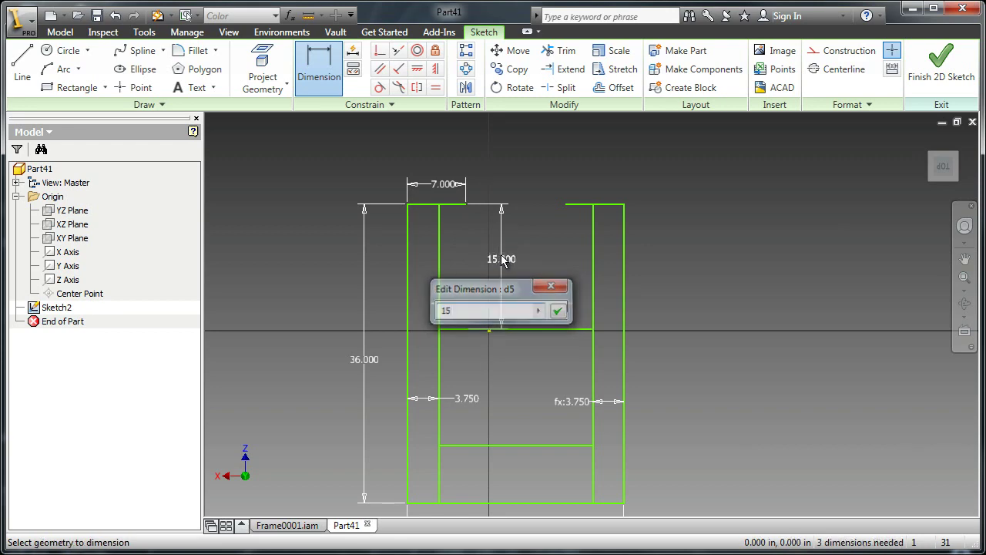
# - Dimension the distance from the lower cross line to the bottom line to 5 in
pyautogui.moveTo(537, 402); pyautogui.dragTo(520, 361, button='middle')
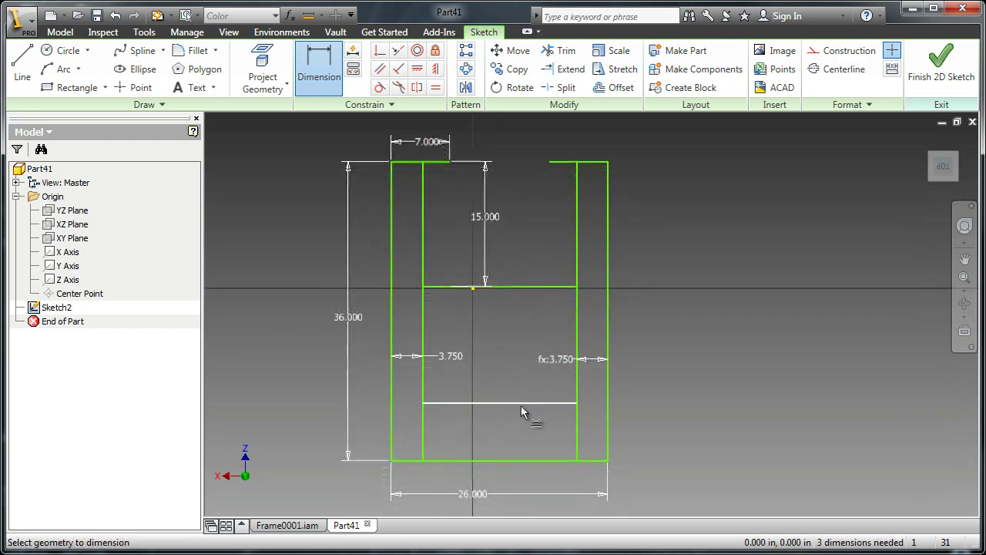
pyautogui.click(521, 404)
pyautogui.click(525, 460)
pyautogui.click(598, 434)
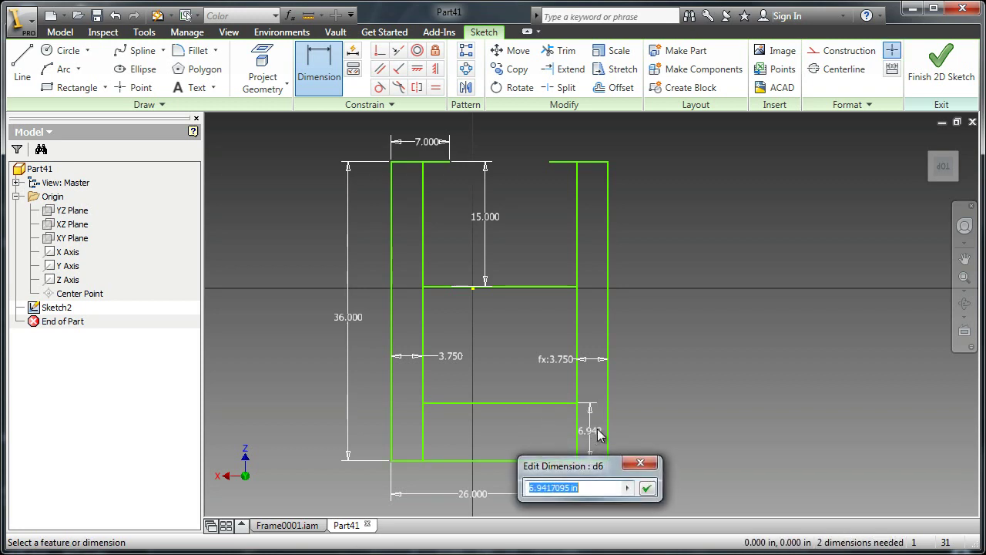
pyautogui.press('Return')
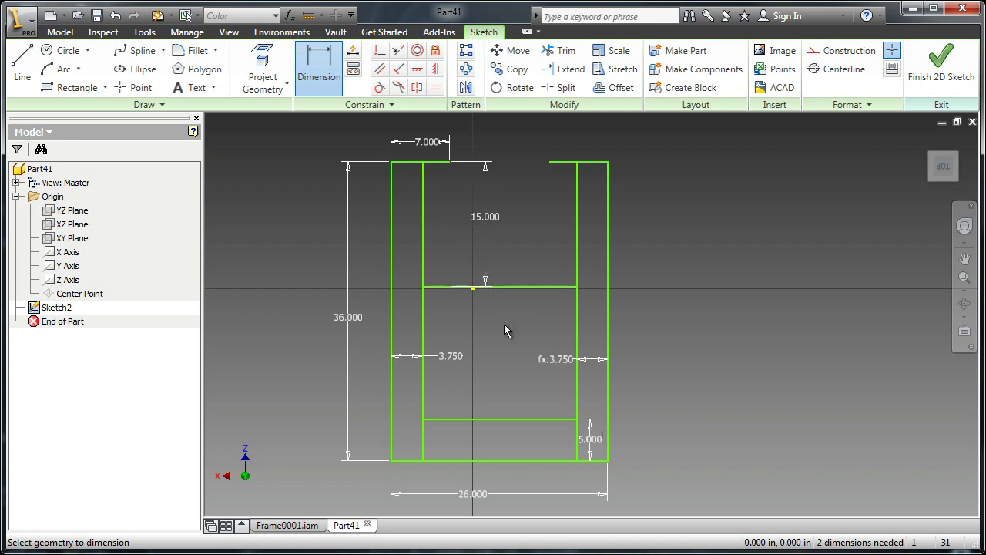
# - Make the upper cross line's midpoint coincident with the origin center point and finish the sketch
pyautogui.press('Escape')
pyautogui.click(380, 51)
pyautogui.click(501, 287)
pyautogui.scroll(-3, 471, 292)
pyautogui.click(473, 284)
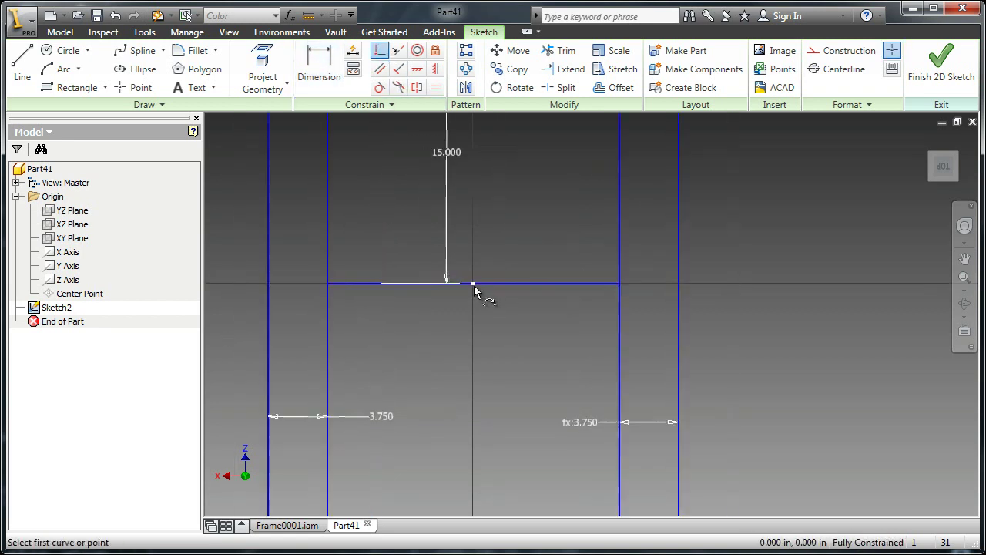
pyautogui.scroll(4, 474, 285)
pyautogui.press('Escape')
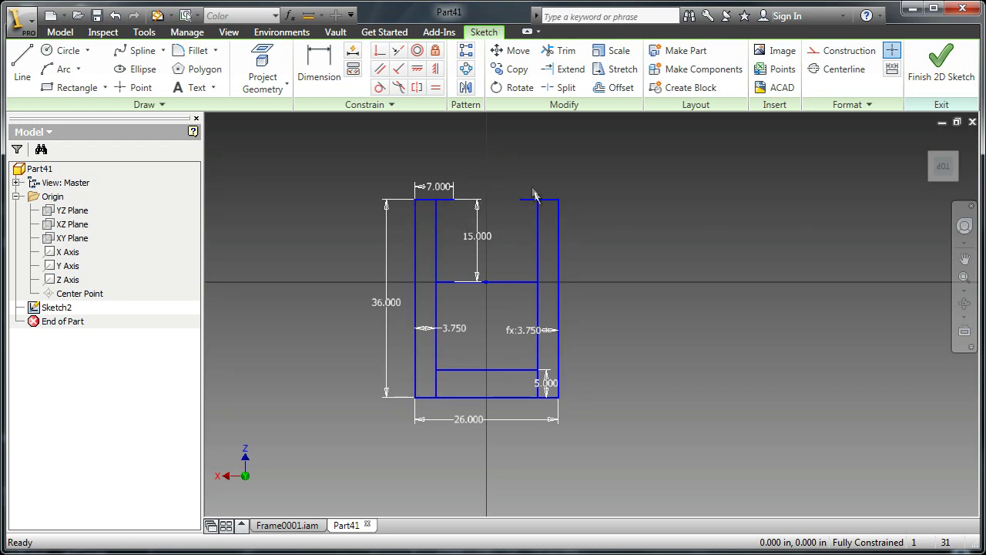
pyautogui.moveTo(605, 183); pyautogui.dragTo(608, 225, button='right')
pyautogui.click(607, 226)
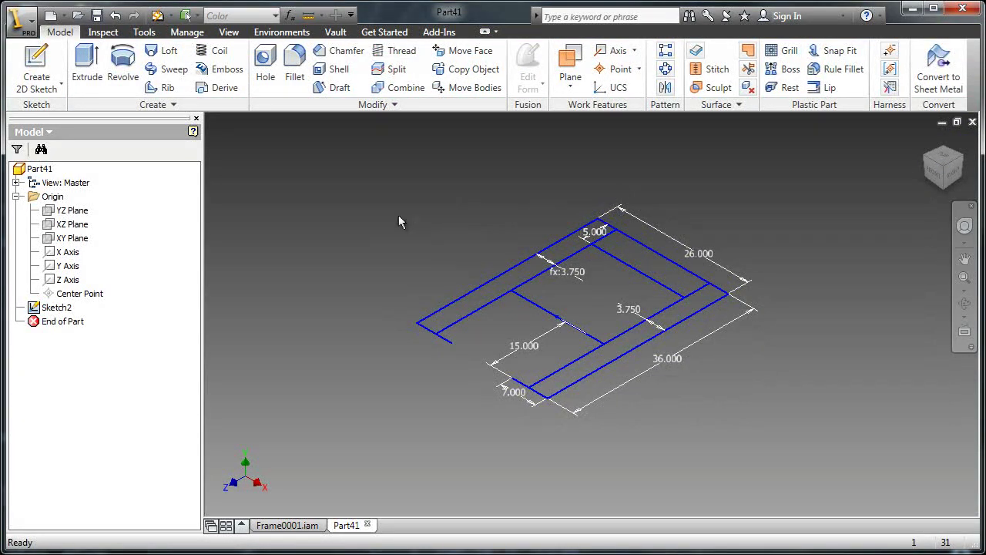
# - Create a work plane normal to the inner side line through its junction with the cross line 5 in from the closed end
pyautogui.moveTo(643, 284); pyautogui.dragTo(624, 370, button='middle')
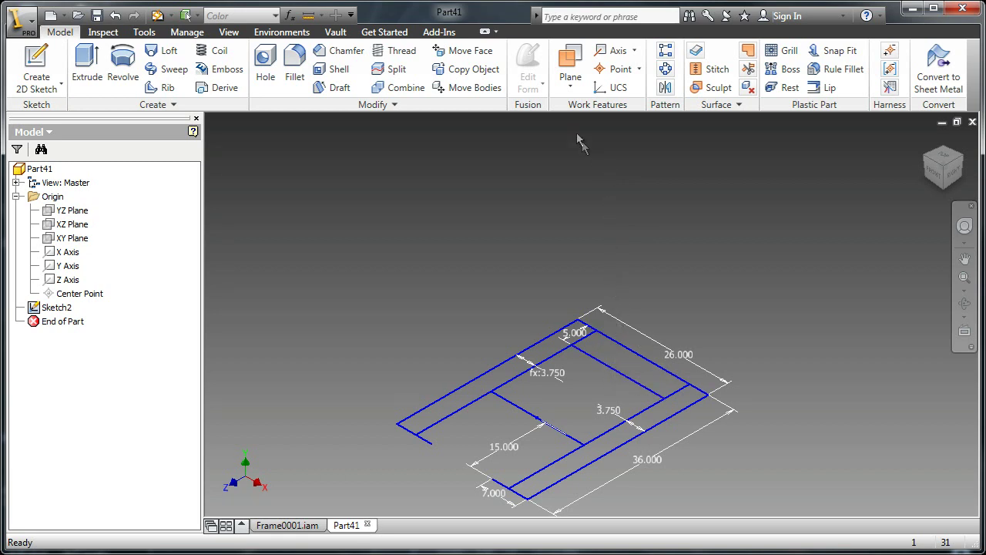
pyautogui.click(572, 91)
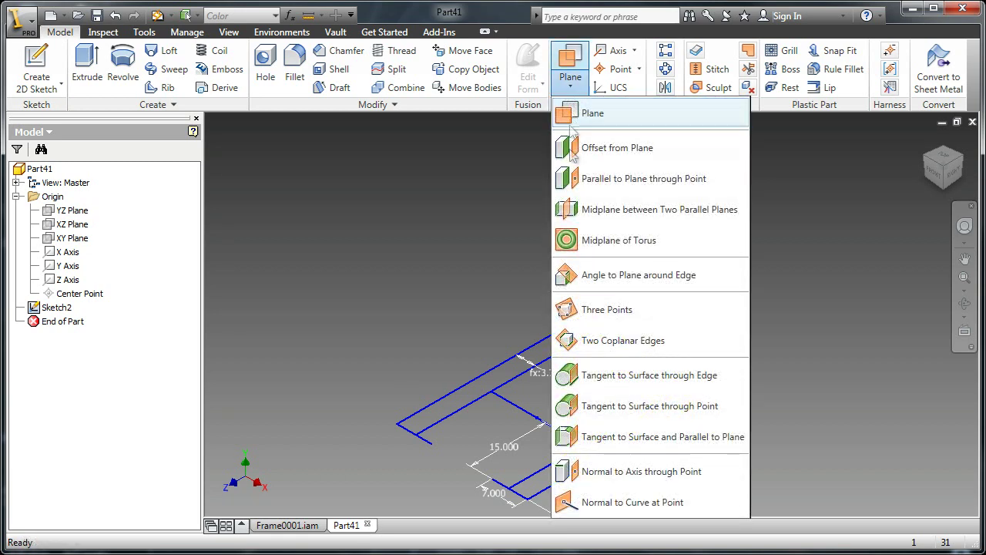
pyautogui.click(587, 472)
pyautogui.scroll(5, 673, 424)
pyautogui.scroll(2, 667, 383)
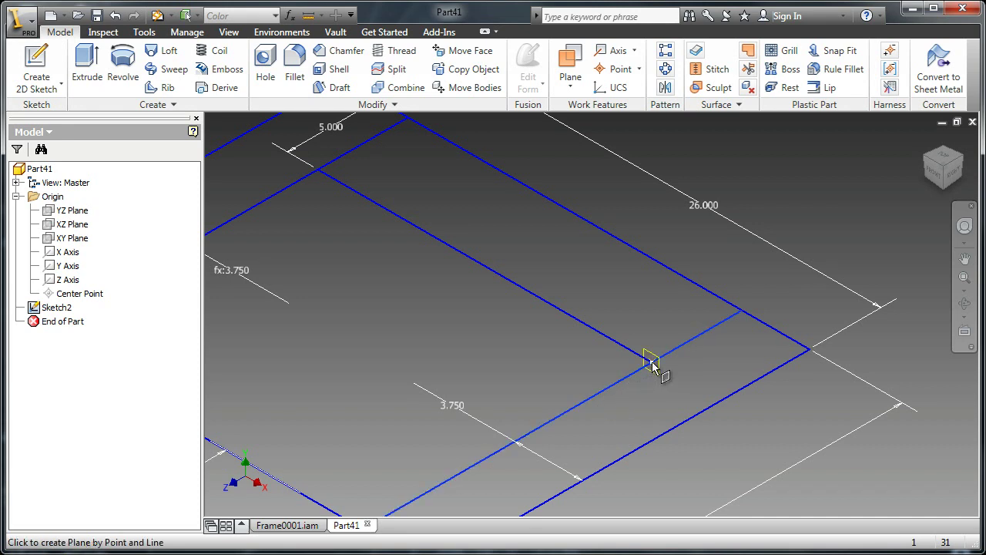
pyautogui.click(651, 365)
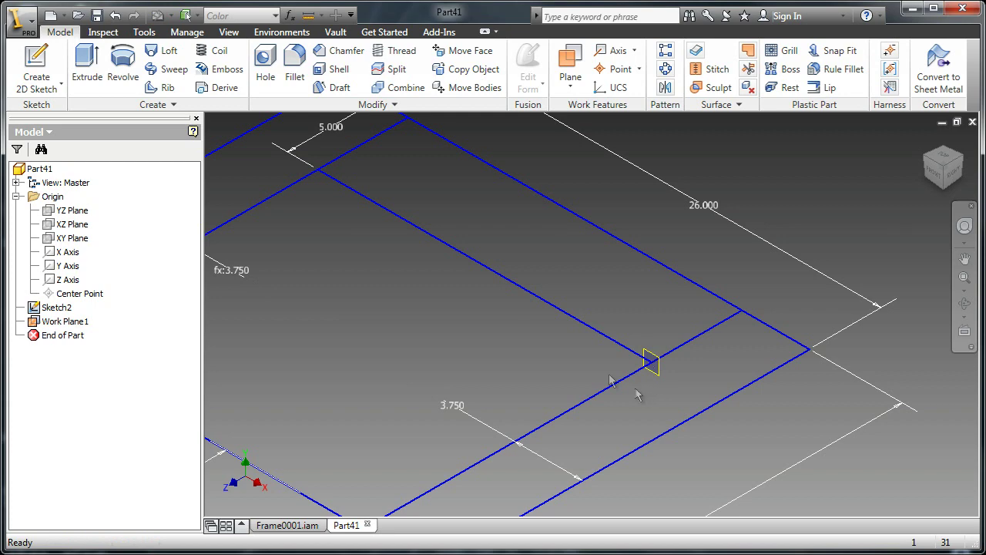
# - Start a new 2D sketch on the work plane at the cross line junction
pyautogui.rightClick(444, 310)
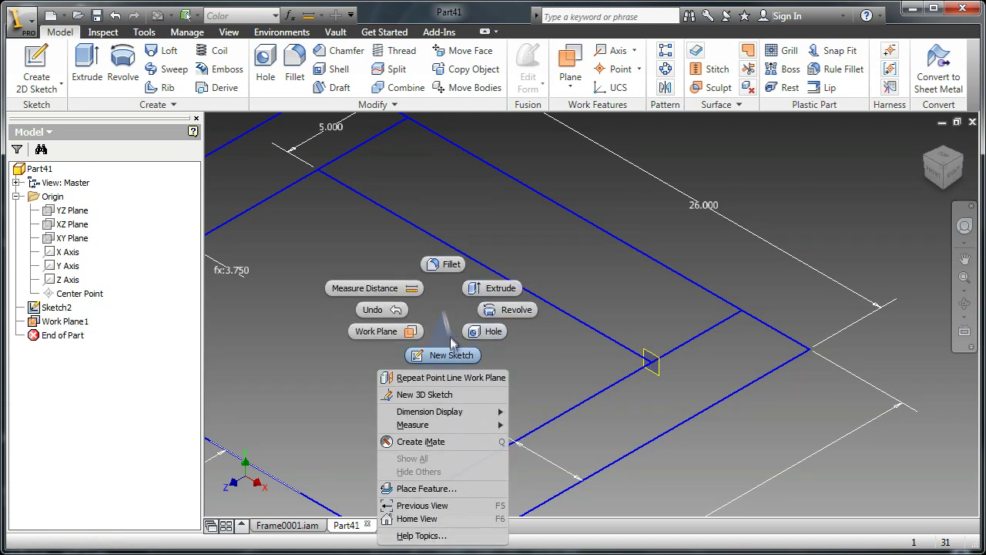
pyautogui.click(449, 348)
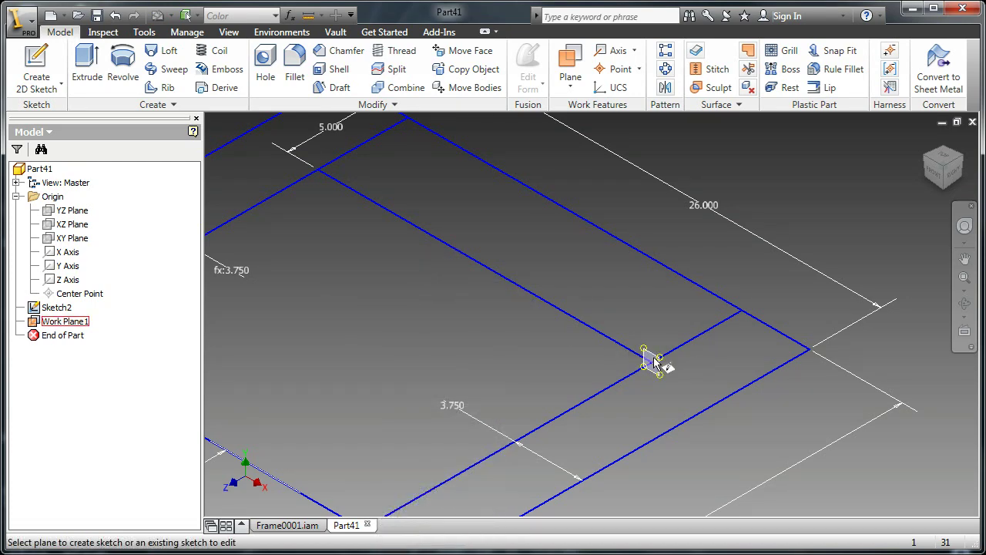
pyautogui.click(654, 361)
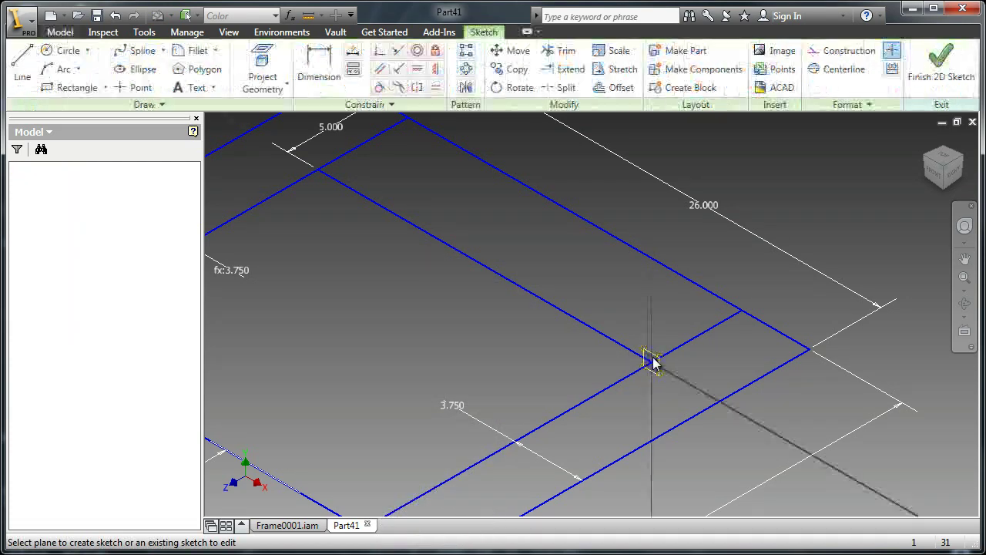
pyautogui.click(248, 73)
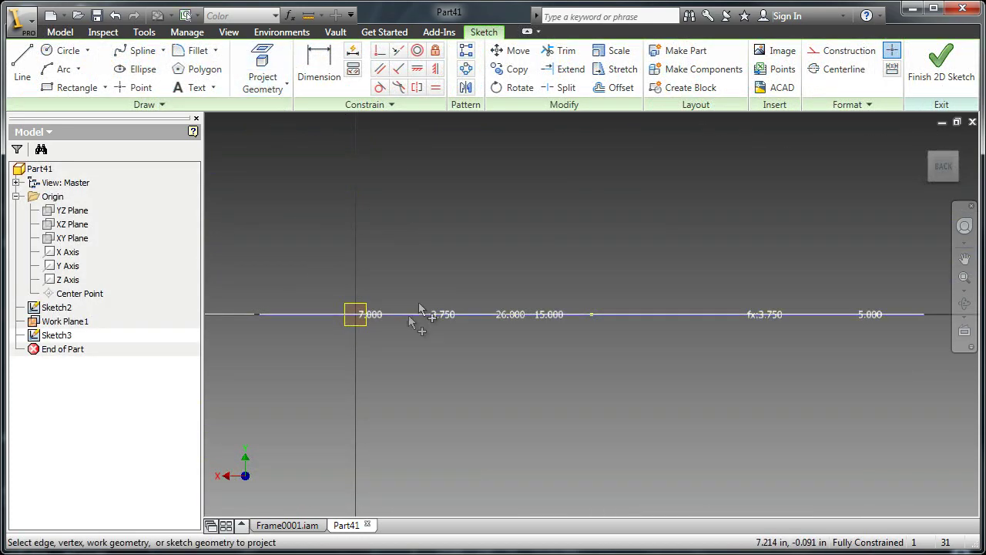
# - Draw a 50 in vertical line upward from the base line, starting about 7.1 in from the sketch origin
pyautogui.moveTo(419, 308); pyautogui.dragTo(430, 389, button='middle')
pyautogui.rightClick(477, 351)
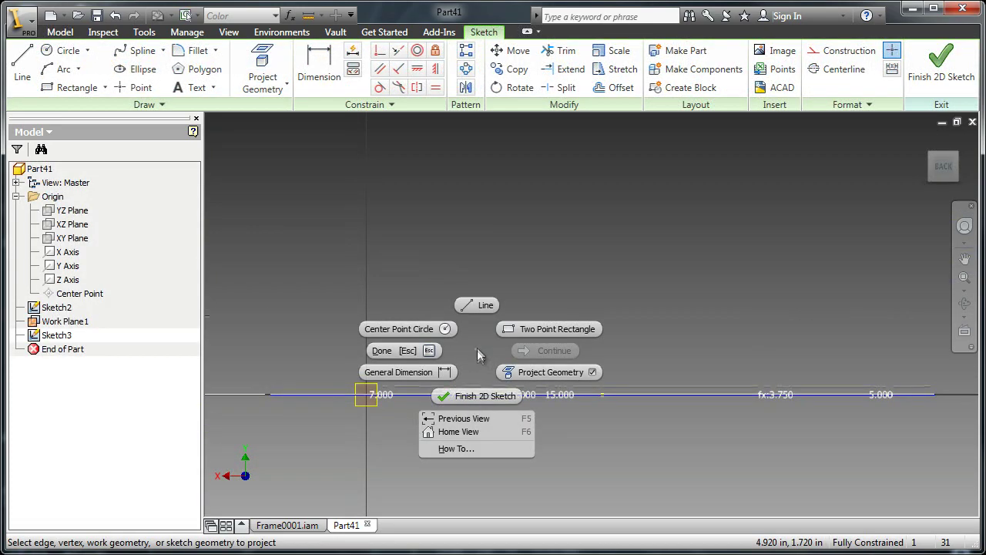
pyautogui.click(478, 304)
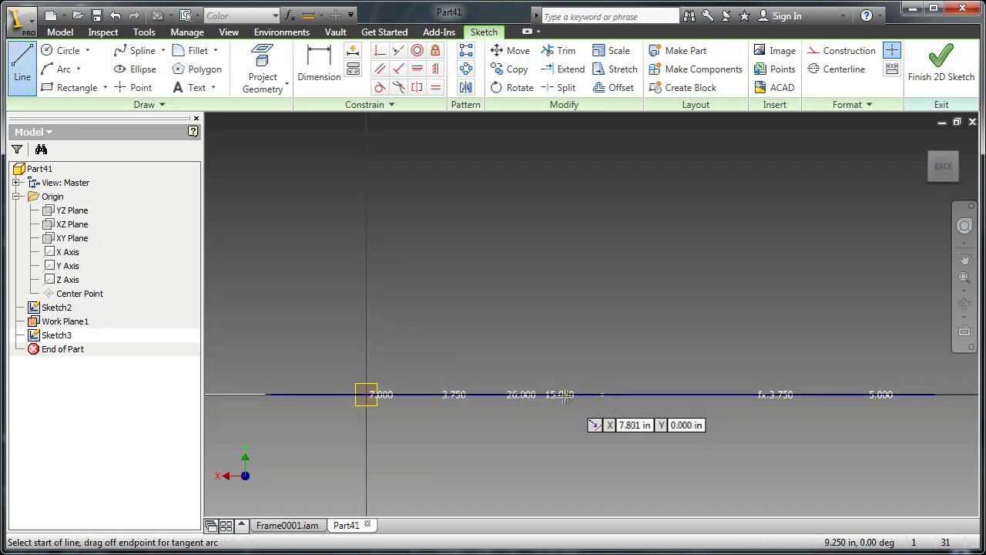
pyautogui.click(547, 395)
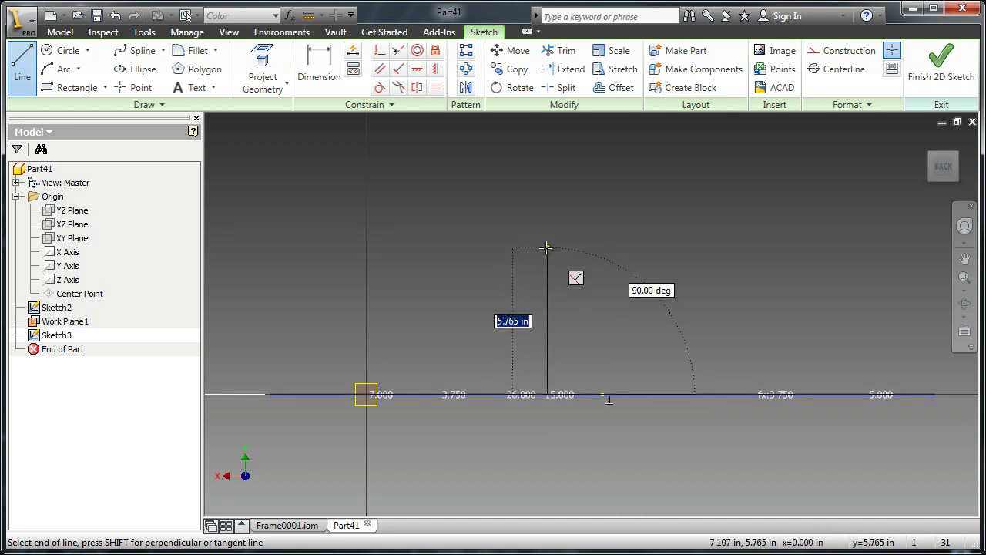
pyautogui.write('50')
pyautogui.press('Return')
pyautogui.press('Escape')
# - Draw a second vertical line up from the base line, about 4.1 in from the 50 in line
pyautogui.moveTo(642, 275); pyautogui.dragTo(589, 322, button='middle')
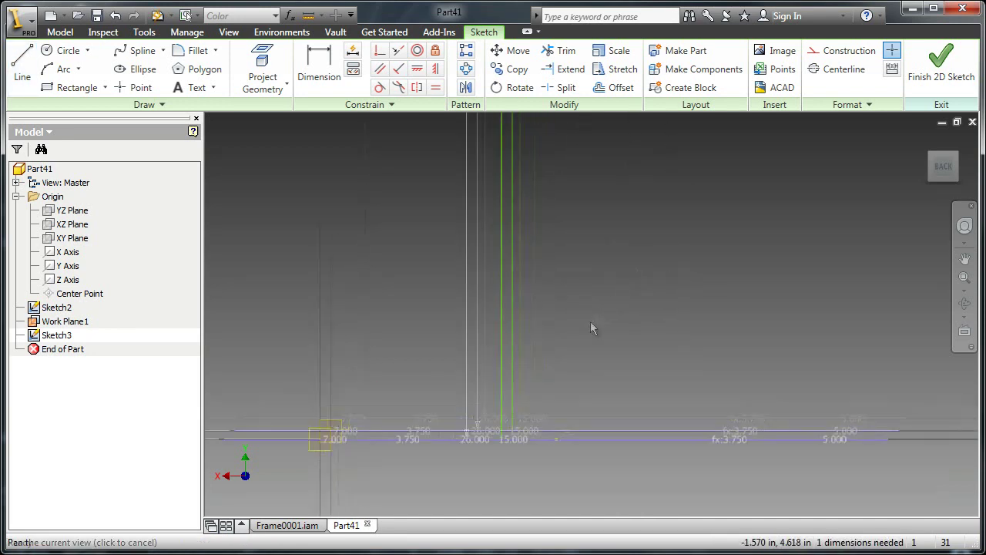
pyautogui.press('l')
pyautogui.rightClick(600, 412)
pyautogui.click(594, 357)
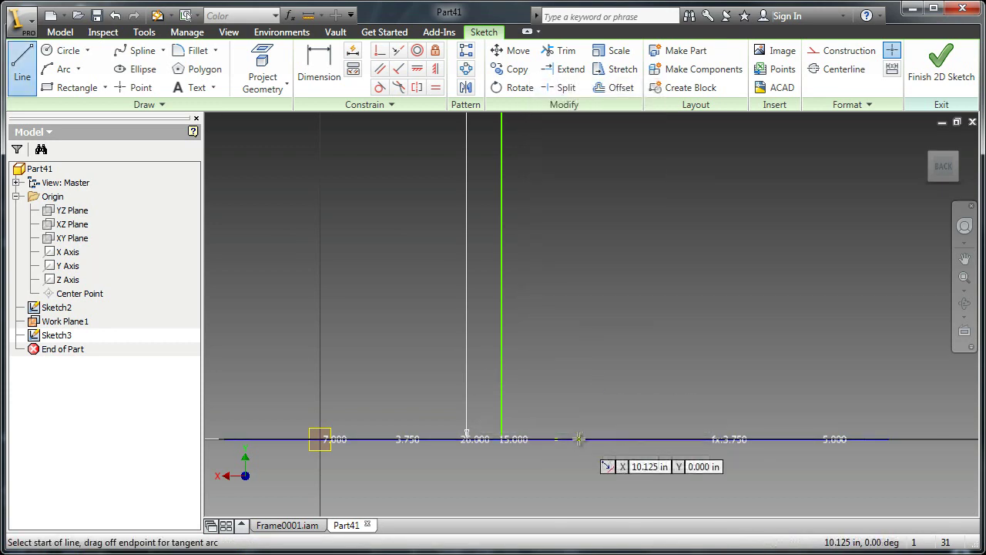
pyautogui.click(605, 439)
pyautogui.click(605, 297)
pyautogui.press('Escape')
# - Apply an equal constraint so the second vertical line matches the length of the 50 in line
pyautogui.click(436, 87)
pyautogui.click(500, 270)
pyautogui.click(607, 333)
pyautogui.press('Escape')
# - Draw a horizontal cross line between the two verticals, about 34.35 in above the base line
pyautogui.scroll(-5, 571, 285)
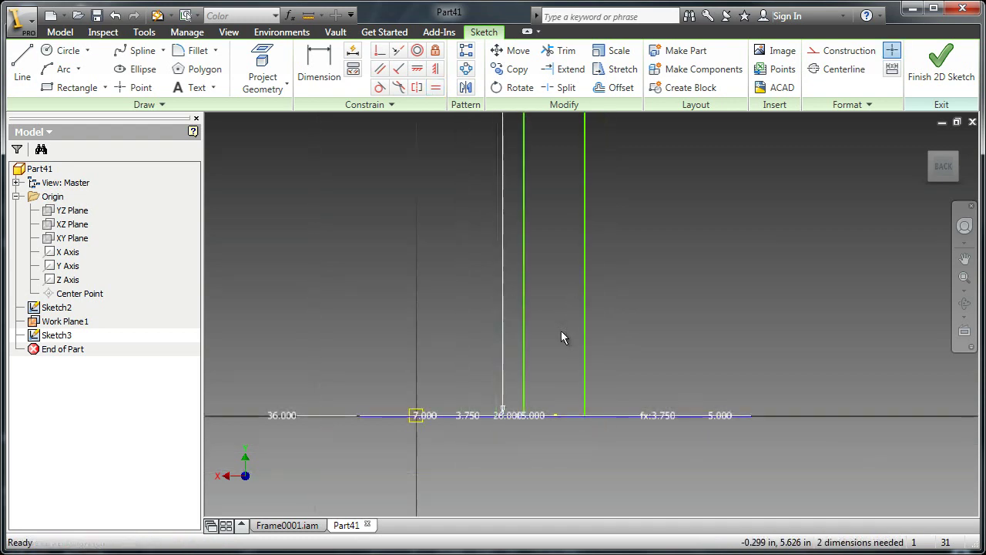
pyautogui.moveTo(564, 311)
pyautogui.mouseDown(button='middle')
pyautogui.moveTo(574, 384)
pyautogui.moveTo(596, 364)
pyautogui.mouseUp(button='middle')
pyautogui.rightClick(595, 363)
pyautogui.click(598, 317)
pyautogui.scroll(2, 548, 312)
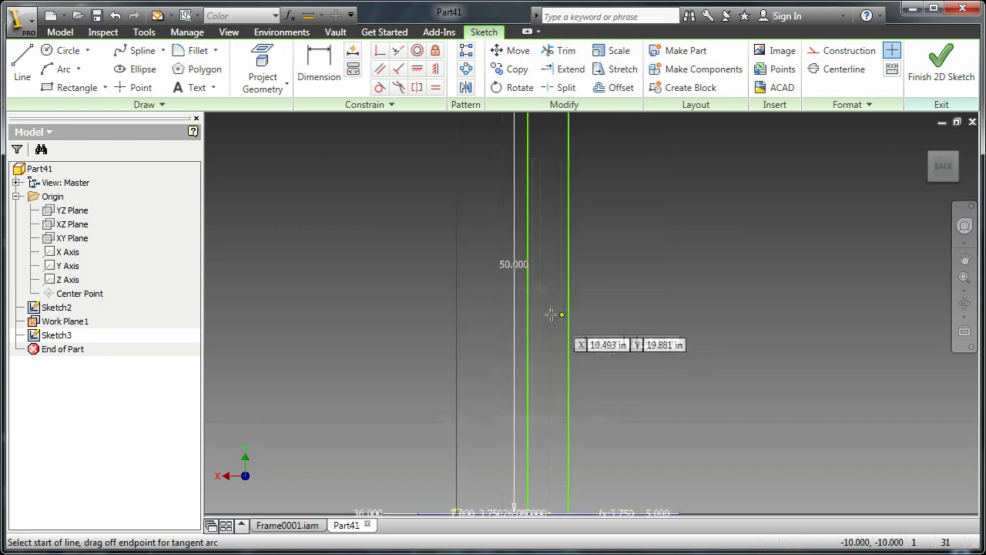
pyautogui.click(528, 171)
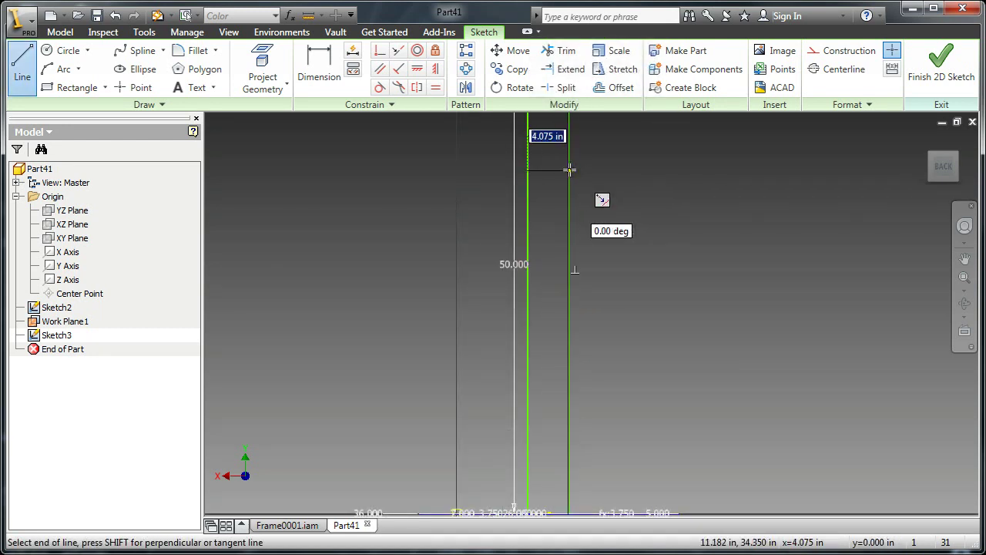
pyautogui.doubleClick(569, 169)
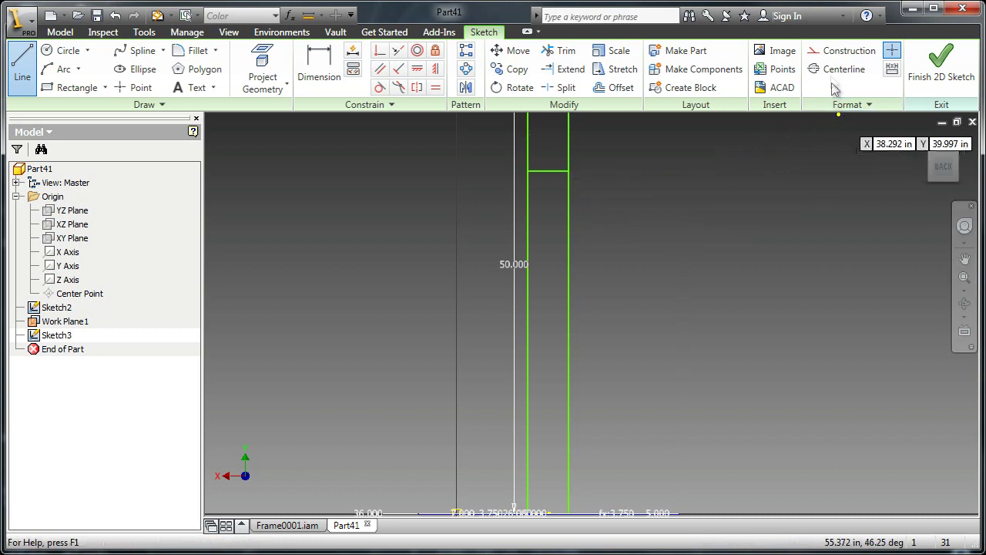
# - Draw a horizontal construction line between the two verticals, about 26.4 in above the base line
pyautogui.click(833, 55)
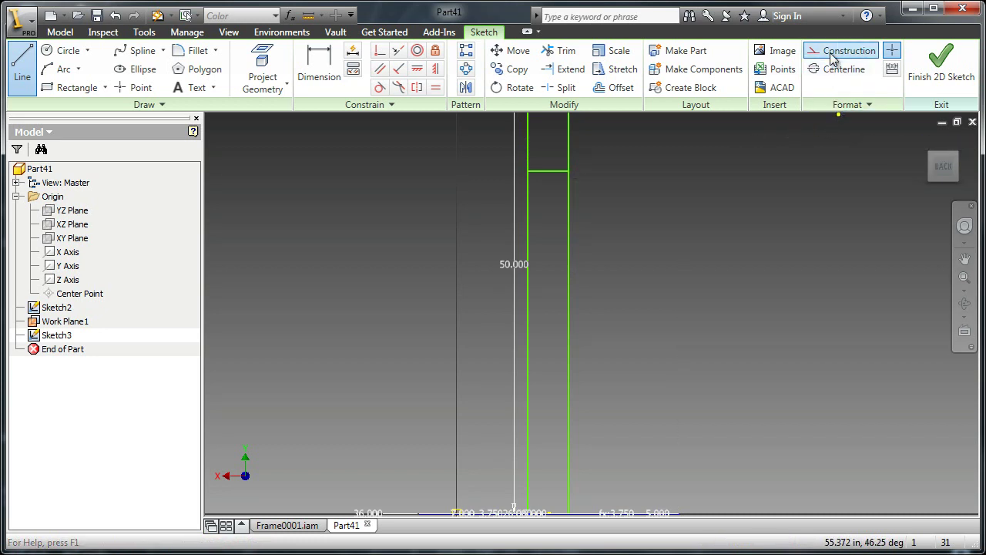
pyautogui.click(529, 250)
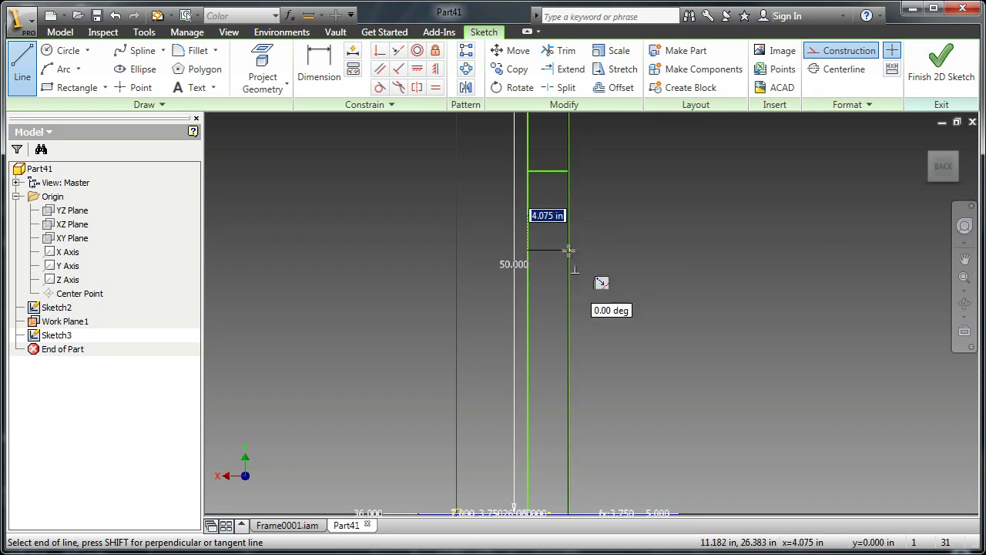
pyautogui.doubleClick(567, 250)
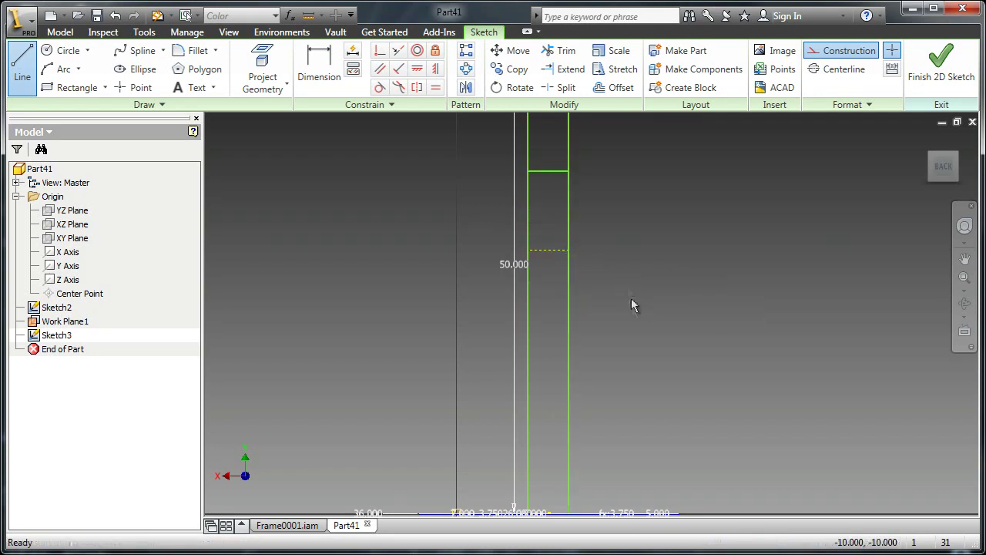
# - Dimension the construction line's height above the base line to 28 in
pyautogui.moveTo(634, 306)
pyautogui.mouseDown(button='middle')
pyautogui.moveTo(614, 238)
pyautogui.moveTo(614, 252)
pyautogui.mouseUp(button='middle')
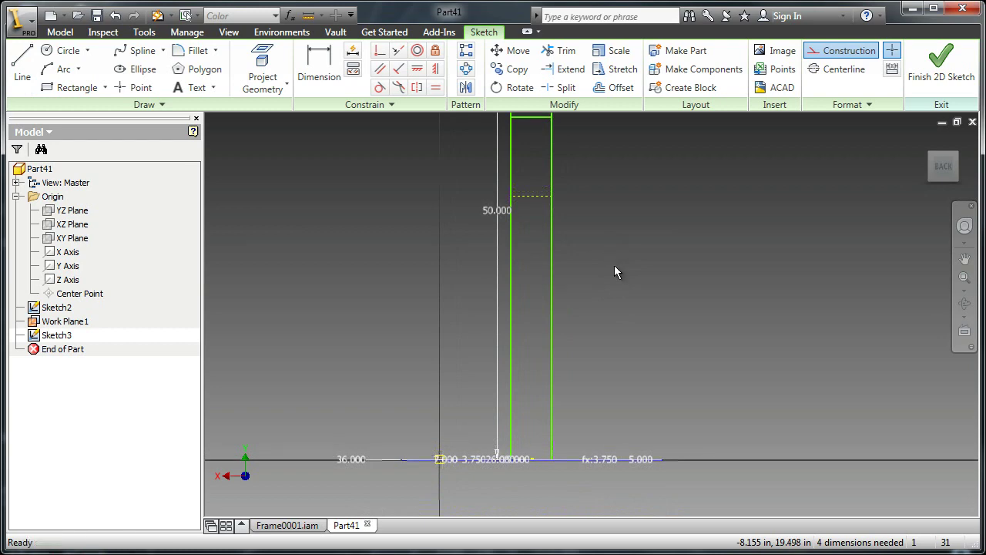
pyautogui.rightClick(614, 264)
pyautogui.click(583, 287)
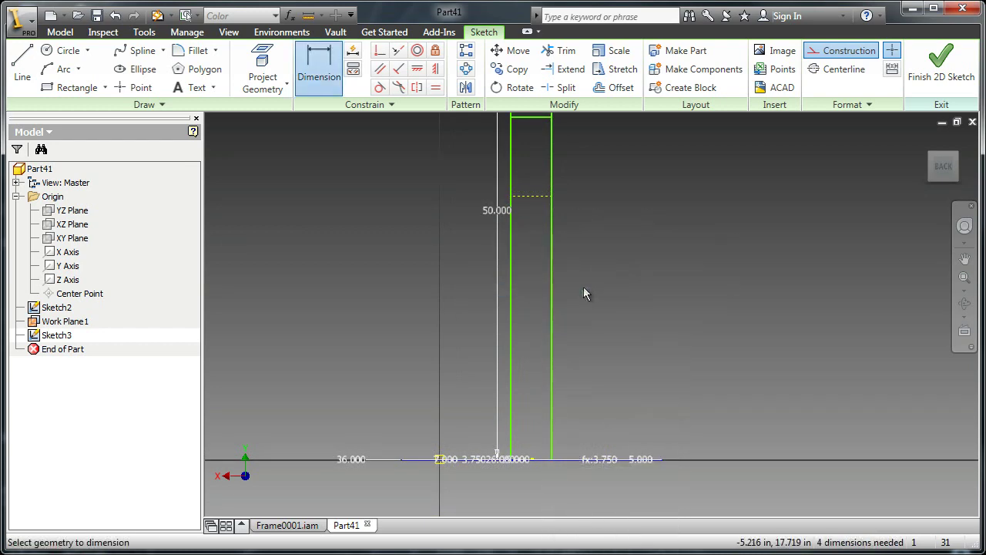
pyautogui.click(539, 198)
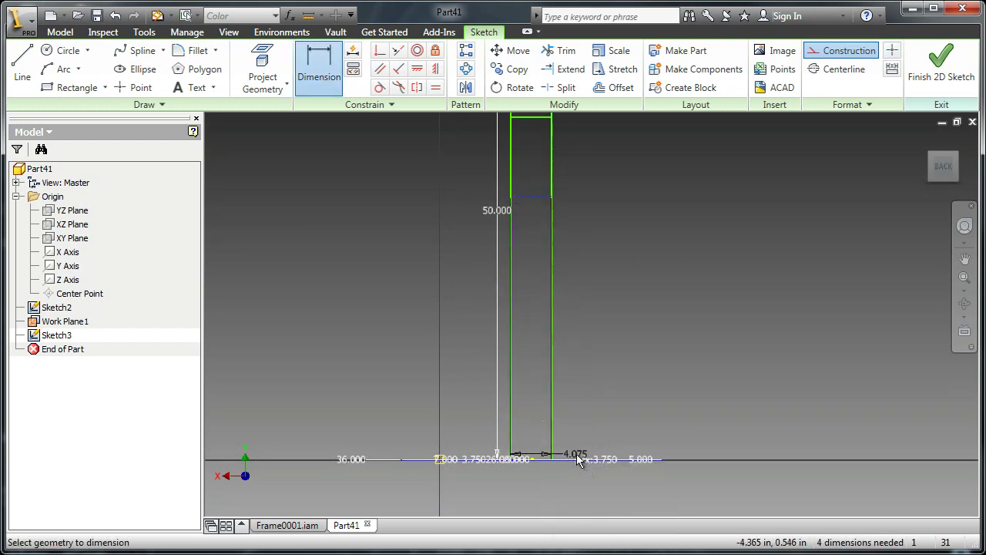
pyautogui.click(574, 456)
pyautogui.click(590, 357)
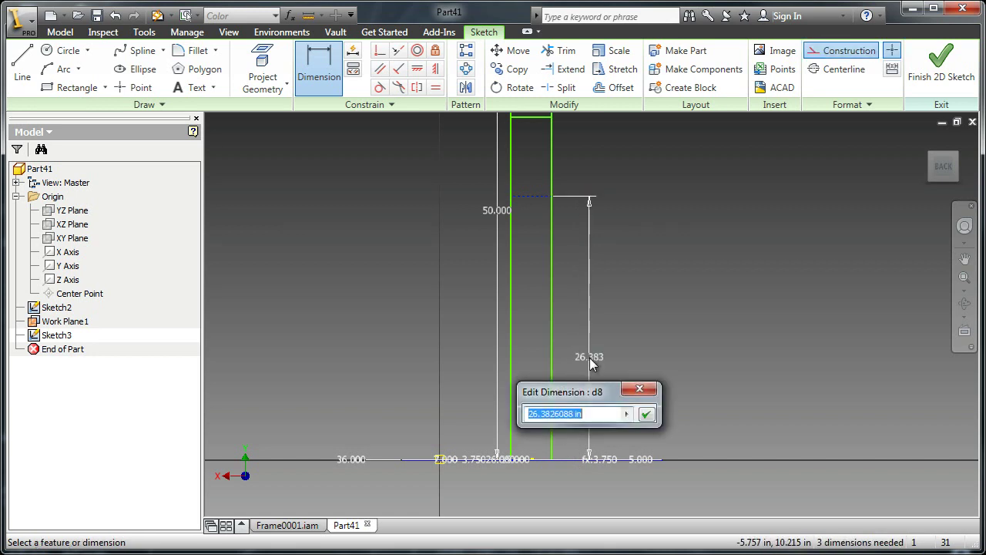
pyautogui.write('28')
pyautogui.press('Return')
# - Dimension the solid cross line's height above the base line to 32 in
pyautogui.moveTo(587, 241); pyautogui.dragTo(584, 345, button='middle')
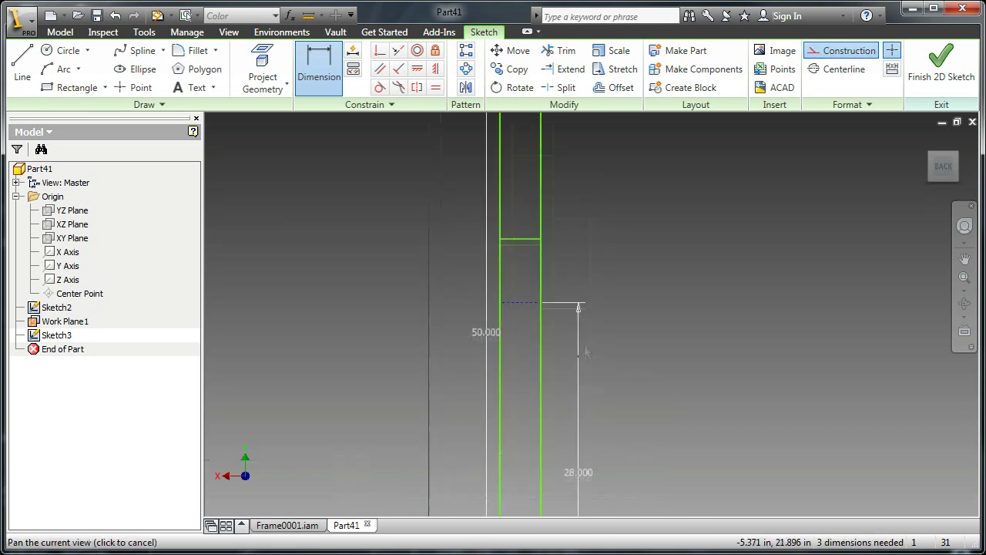
pyautogui.click(529, 245)
pyautogui.moveTo(574, 464)
pyautogui.mouseDown(button='middle')
pyautogui.moveTo(573, 324)
pyautogui.moveTo(601, 304)
pyautogui.moveTo(590, 356)
pyautogui.mouseUp(button='middle')
pyautogui.click(555, 446)
pyautogui.click(607, 300)
pyautogui.click(579, 354)
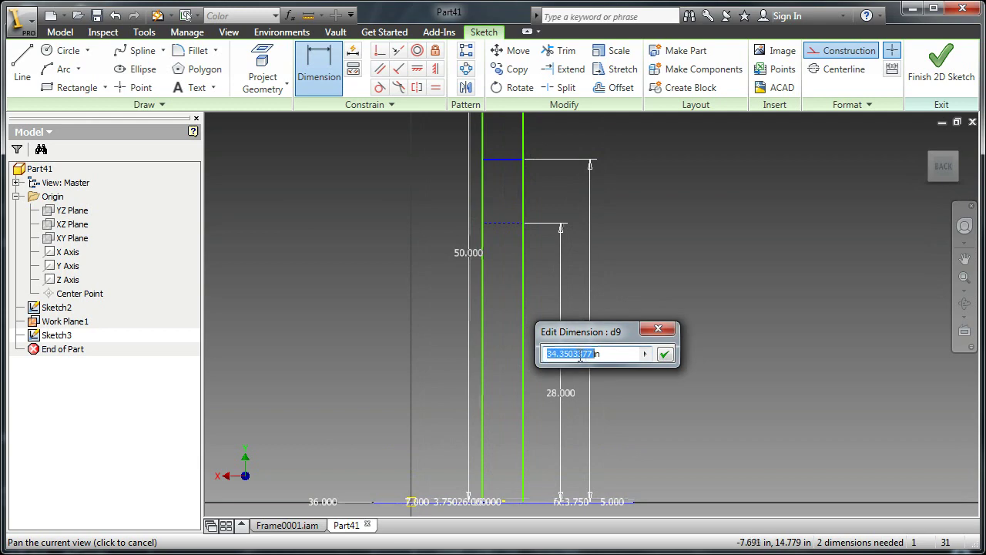
pyautogui.write('32in')
pyautogui.press('Return')
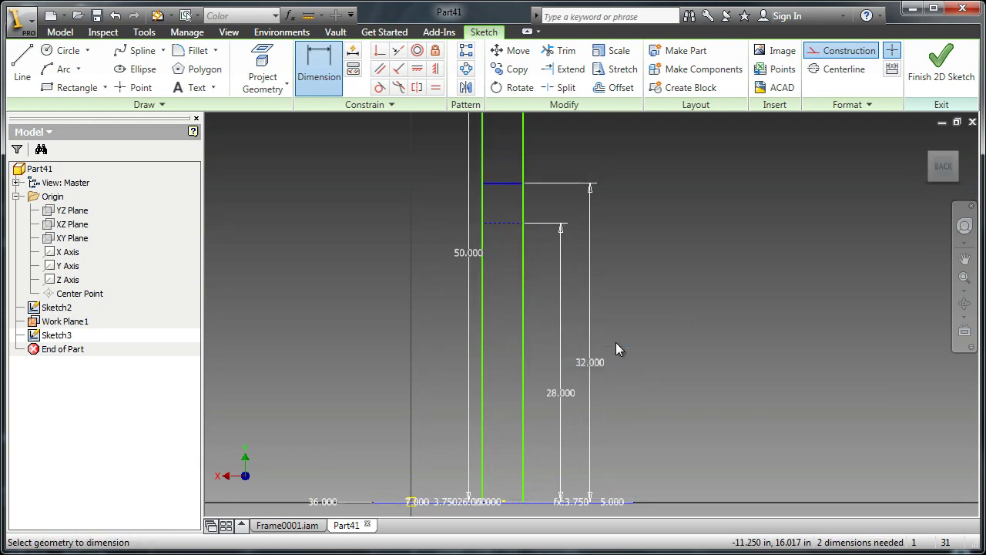
# - Dimension the distance from the base line's center point to the vertical carrying the 50 in dimension as 2.5 in
pyautogui.scroll(3, 498, 477)
pyautogui.moveTo(497, 478); pyautogui.dragTo(508, 285, button='middle')
pyautogui.scroll(3, 514, 331)
pyautogui.click(520, 321)
pyautogui.click(444, 304)
pyautogui.click(473, 362)
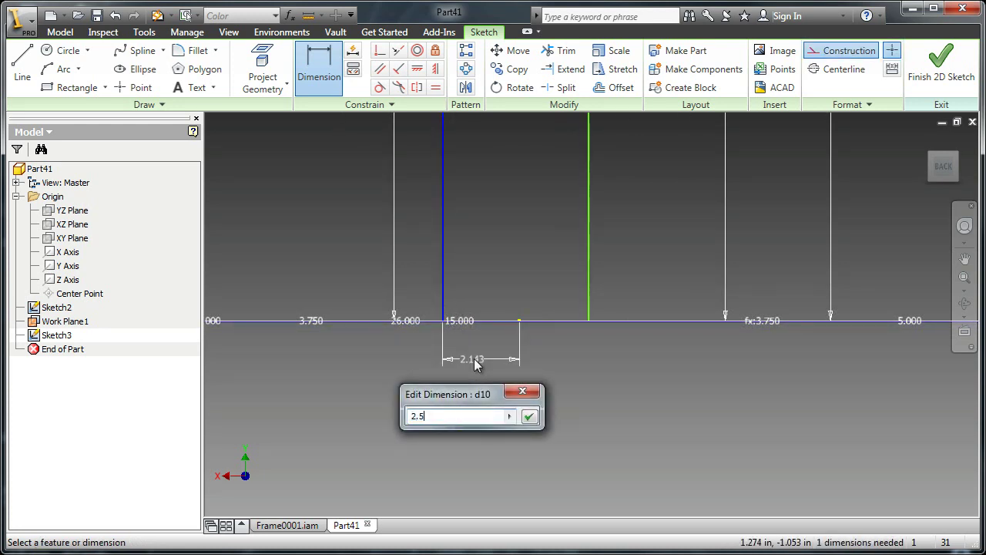
pyautogui.press('Return')
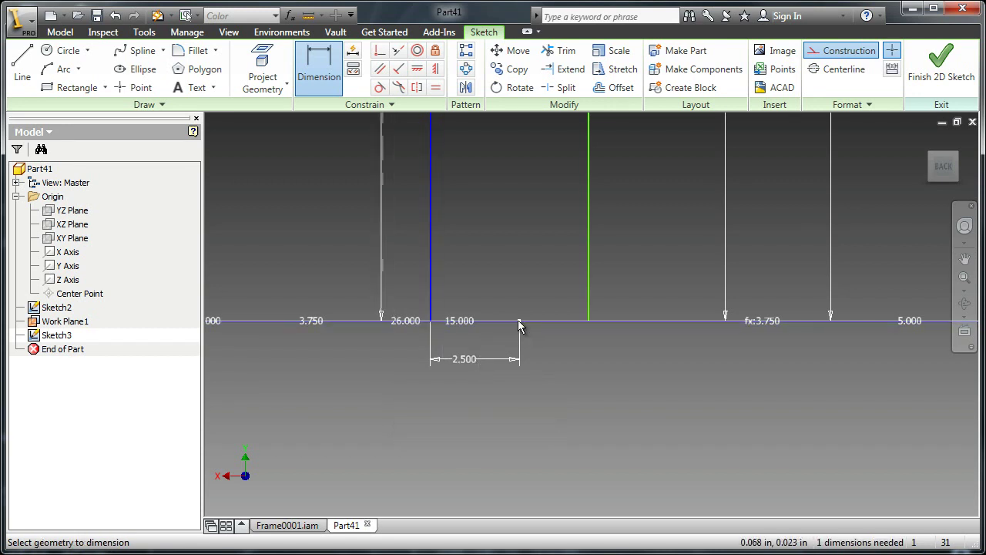
# - Dimension the other vertical's distance from the base line's center point, setting it equal to parameter d10
pyautogui.click(520, 321)
pyautogui.click(588, 312)
pyautogui.click(555, 361)
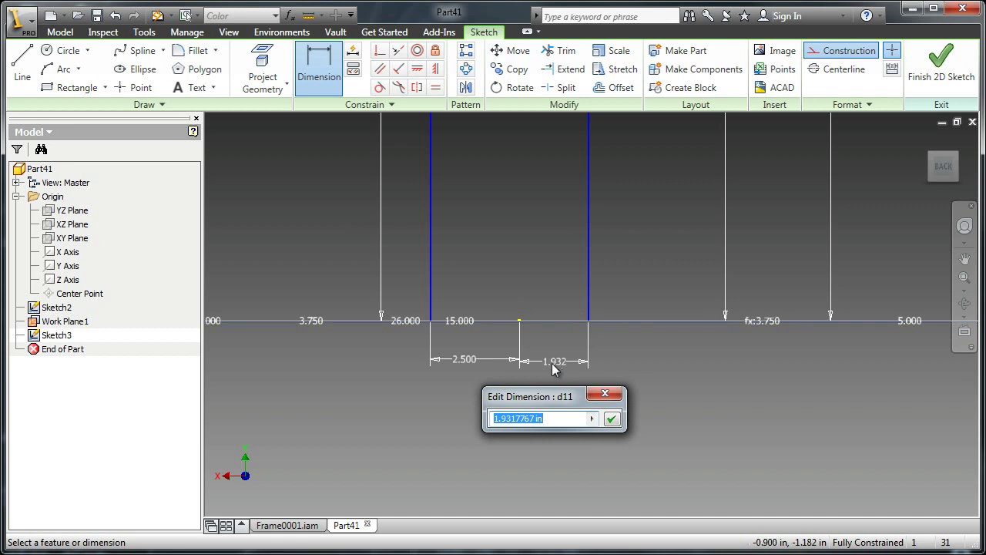
pyautogui.write('d10')
pyautogui.click(612, 420)
# - Finish the uprights sketch and hide Work Plane1
pyautogui.scroll(-2, 594, 409)
pyautogui.moveTo(597, 338); pyautogui.dragTo(583, 388, button='middle')
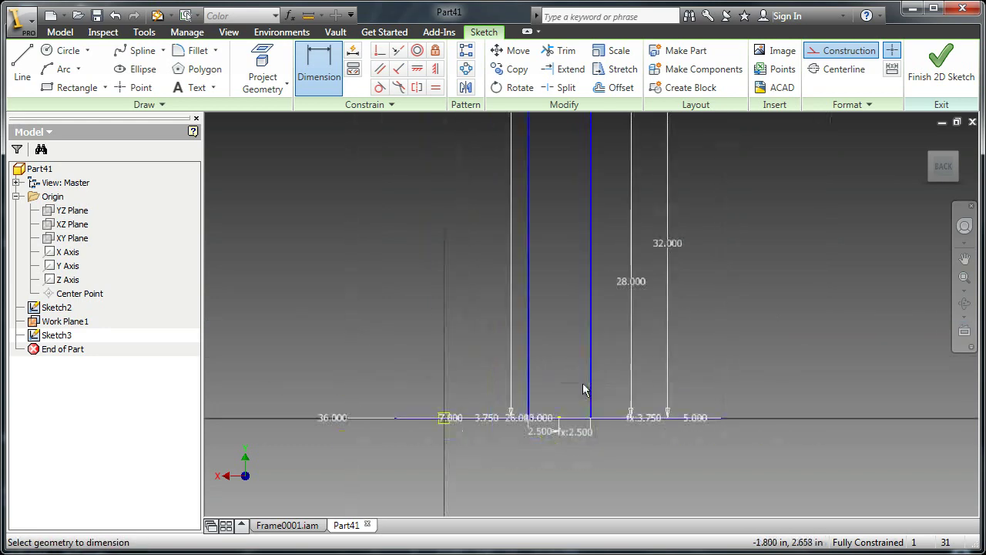
pyautogui.scroll(-2, 584, 387)
pyautogui.moveTo(581, 339); pyautogui.dragTo(577, 365, button='middle')
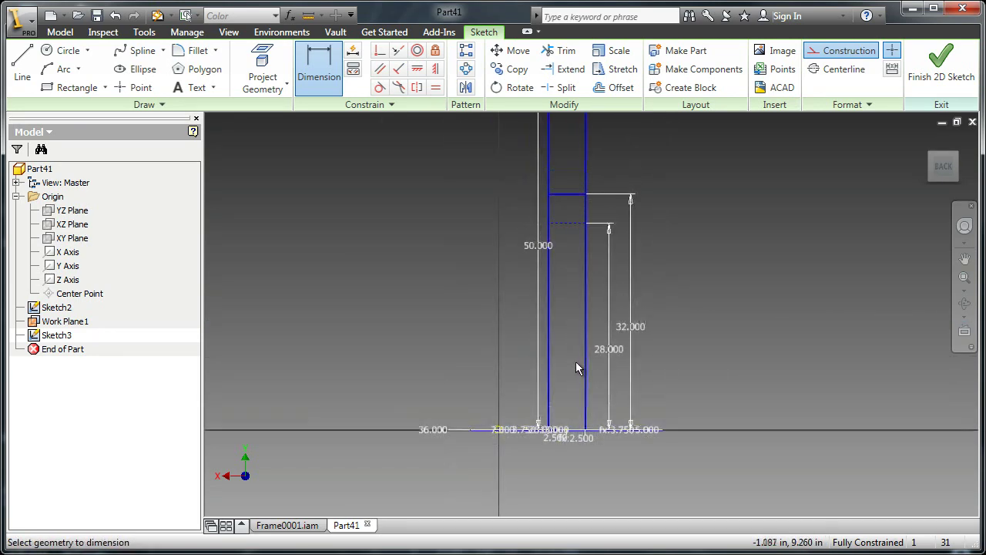
pyautogui.rightClick(707, 310)
pyautogui.click(703, 353)
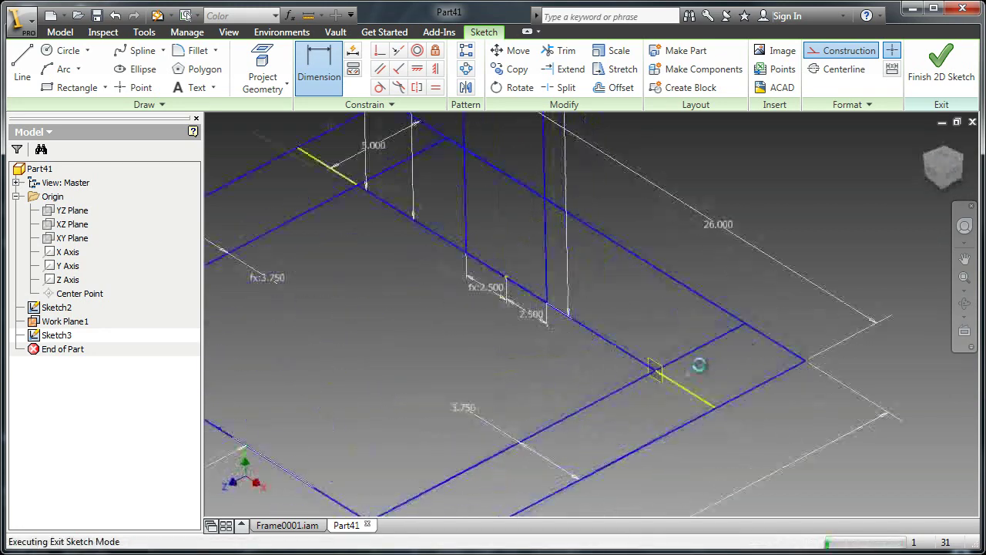
pyautogui.scroll(2, 675, 381)
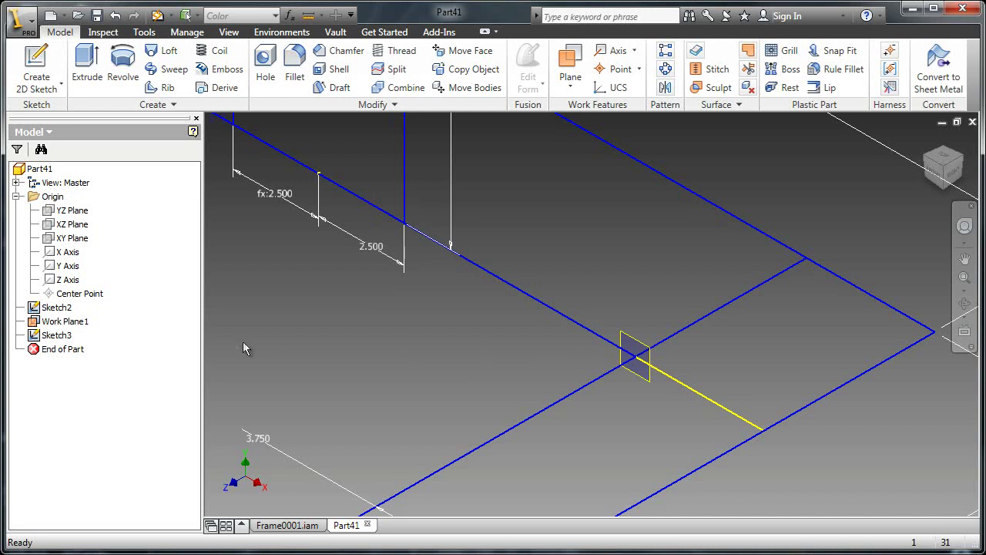
pyautogui.click(15, 197)
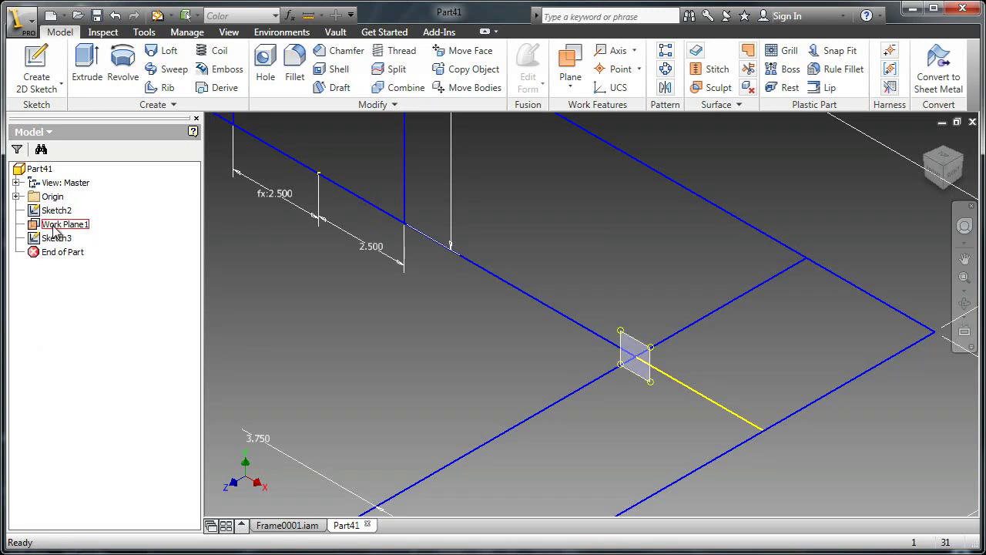
pyautogui.rightClick(52, 224)
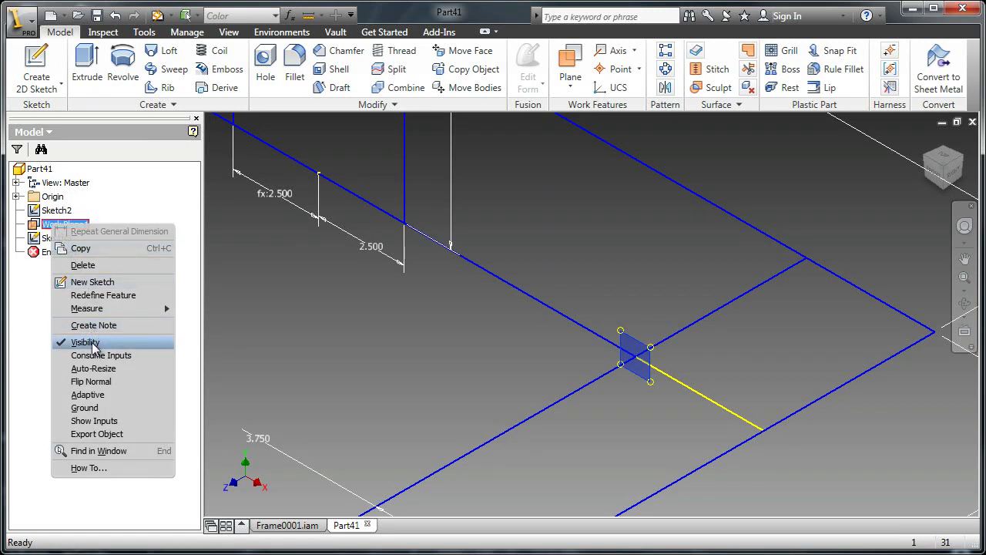
pyautogui.click(90, 345)
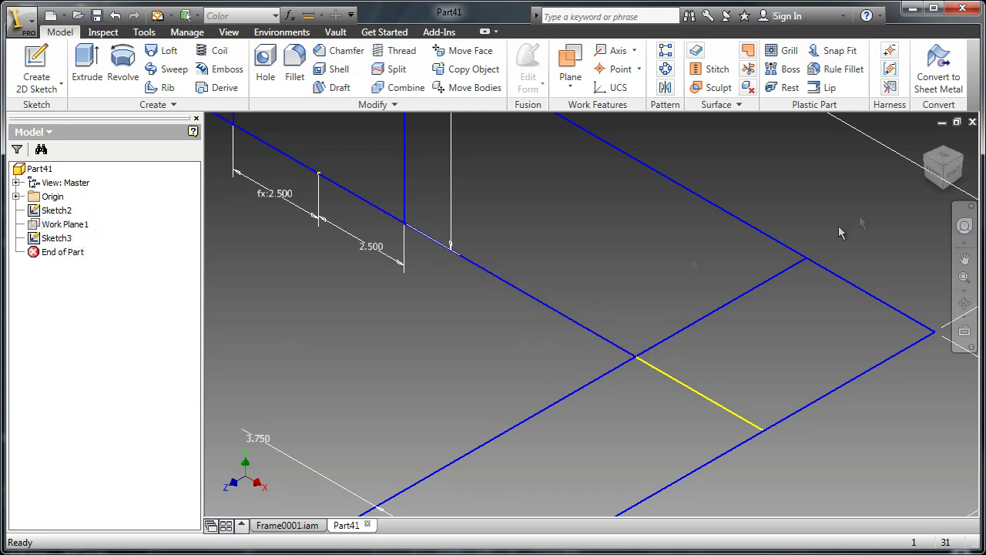
# - Start a 3D sketch and draw a brace line from the base cross line's near end to the construction line's end on the same-side upright
pyautogui.click(948, 177)
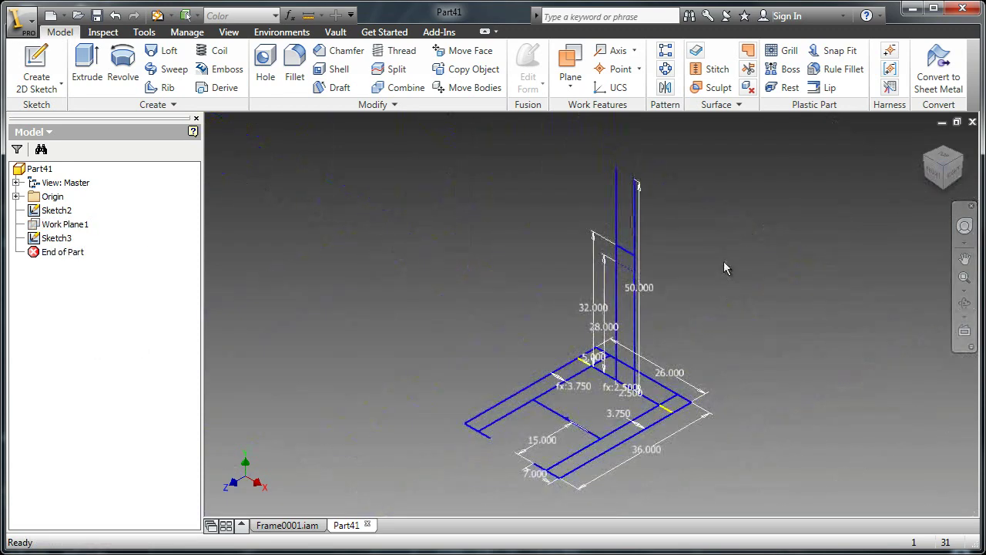
pyautogui.scroll(-3, 647, 395)
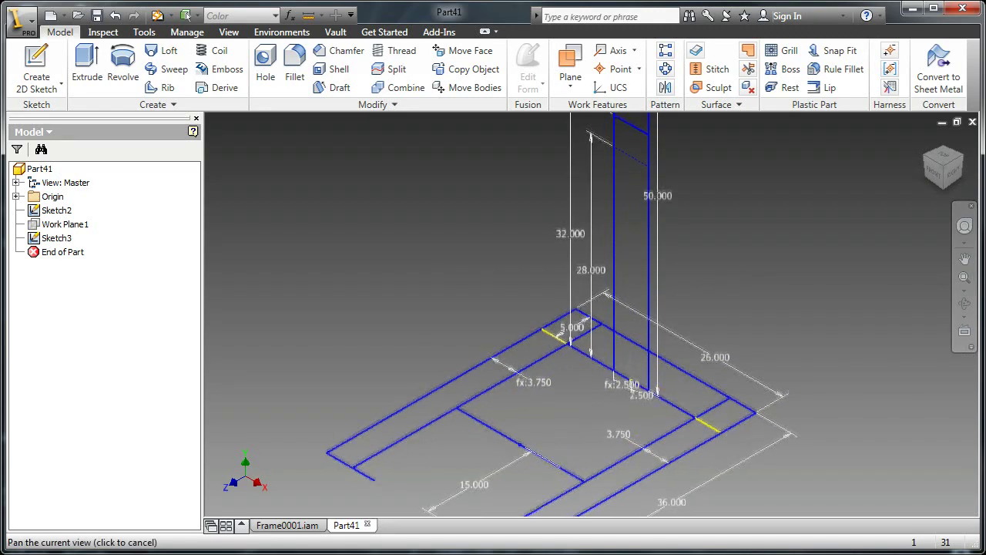
pyautogui.scroll(-2, 560, 342)
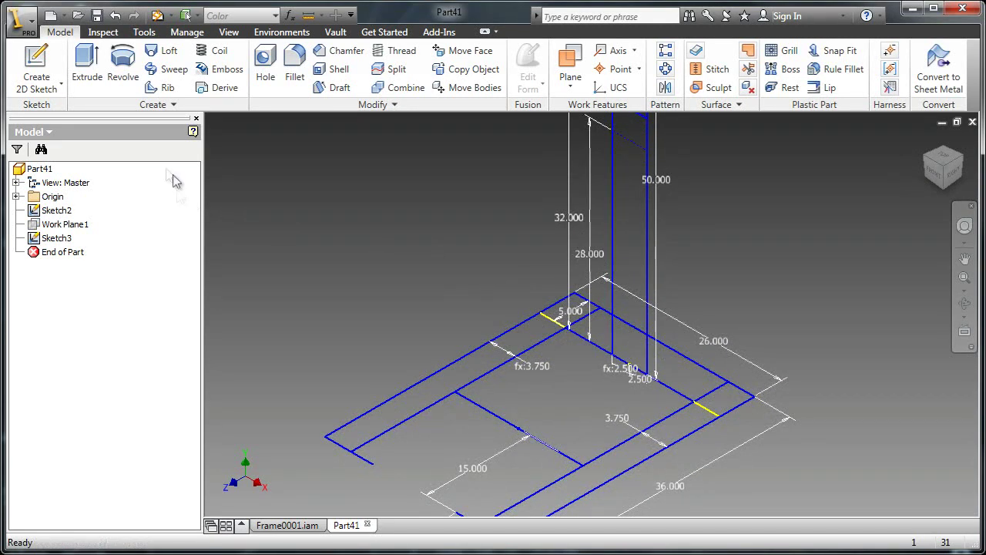
pyautogui.click(57, 88)
pyautogui.click(61, 144)
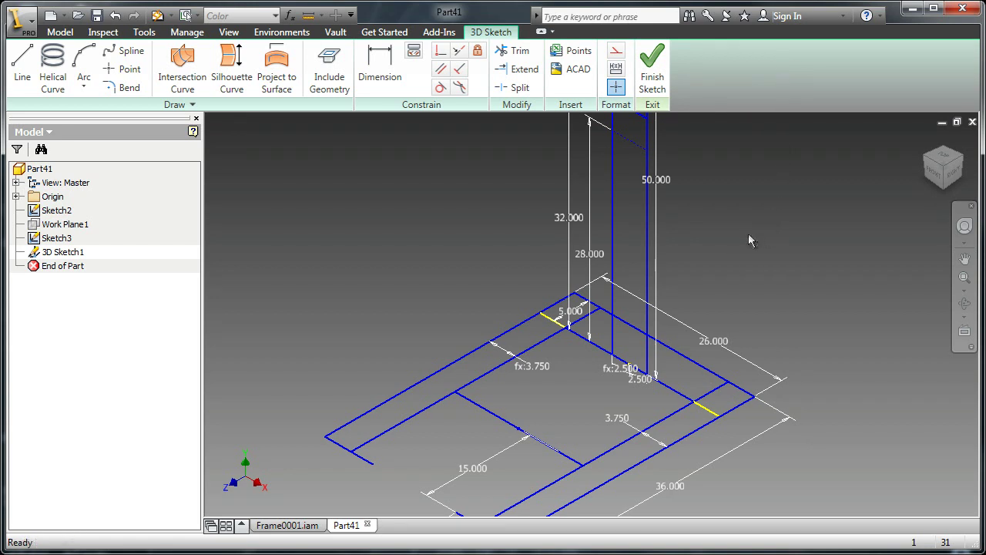
pyautogui.rightClick(718, 275)
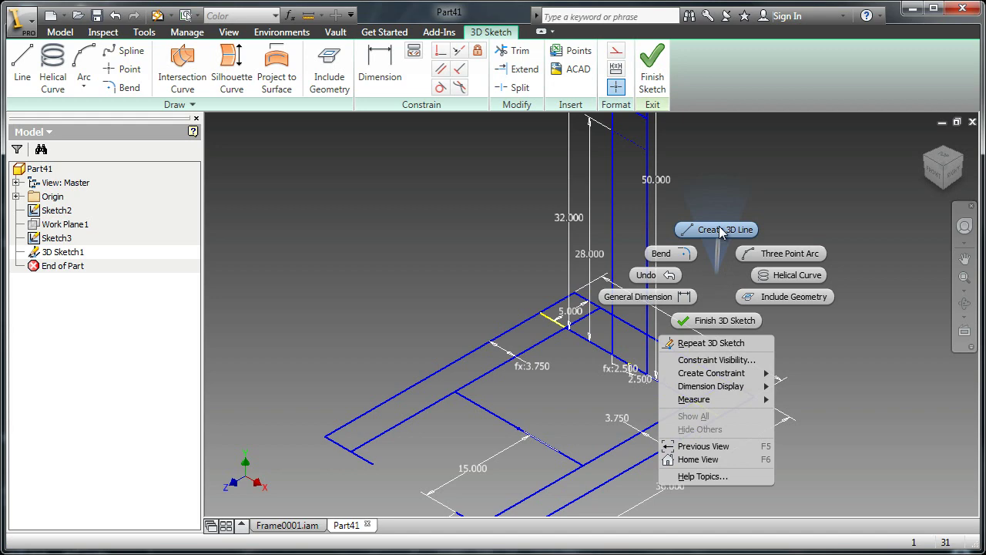
pyautogui.click(721, 231)
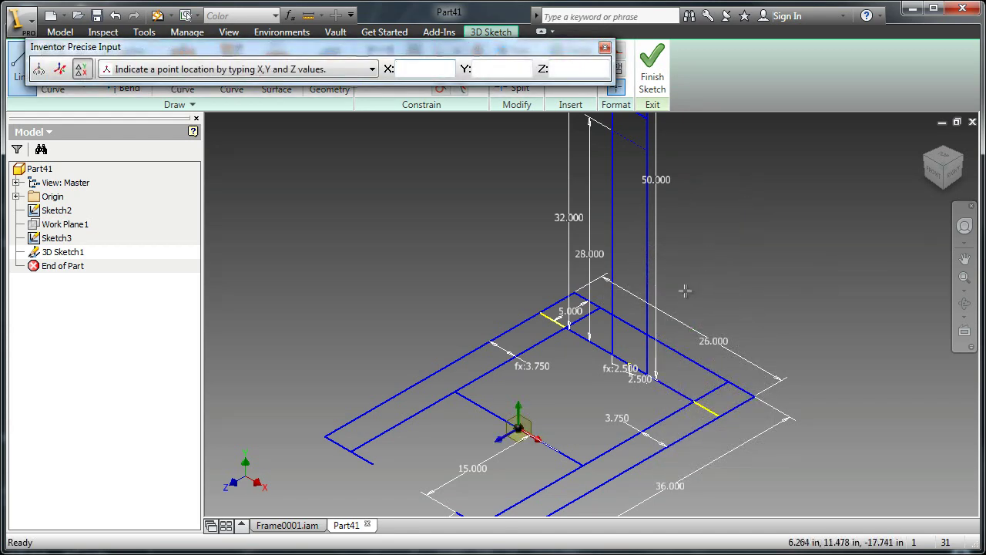
pyautogui.moveTo(685, 292); pyautogui.dragTo(657, 307, button='middle')
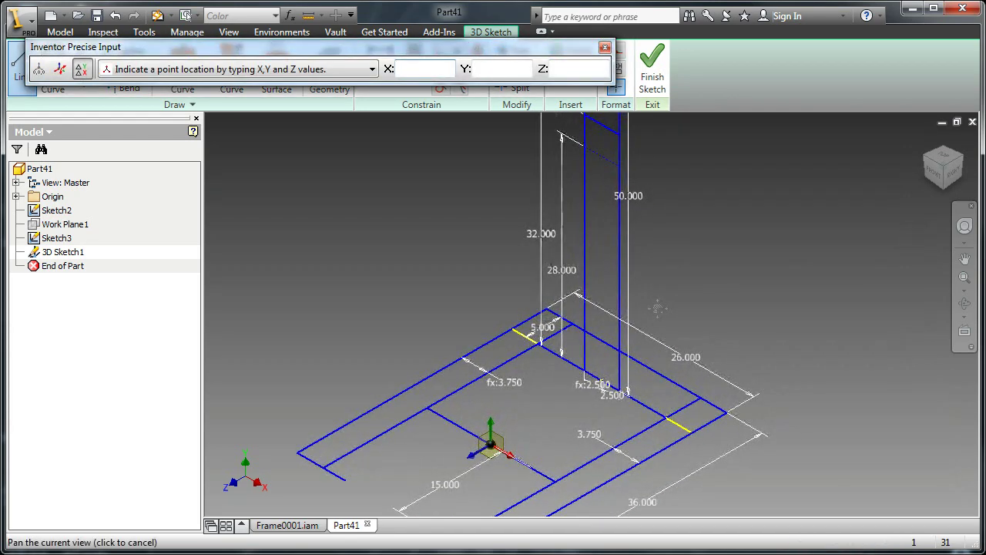
pyautogui.click(555, 481)
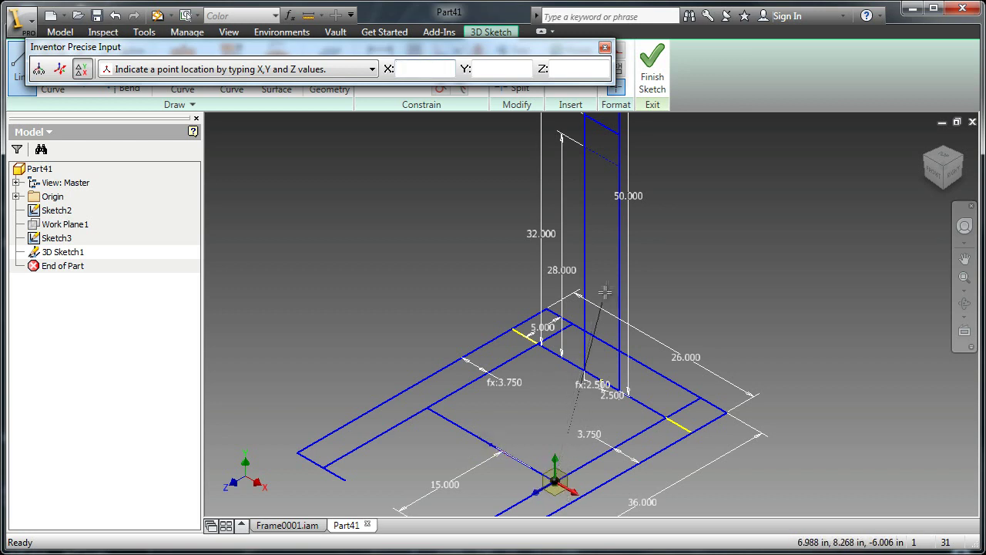
pyautogui.click(619, 165)
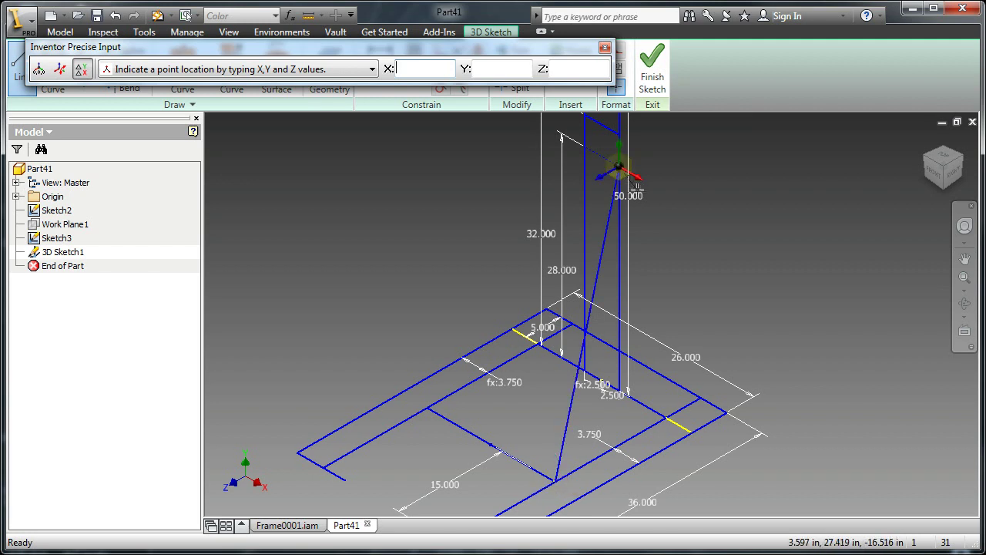
pyautogui.press('Escape')
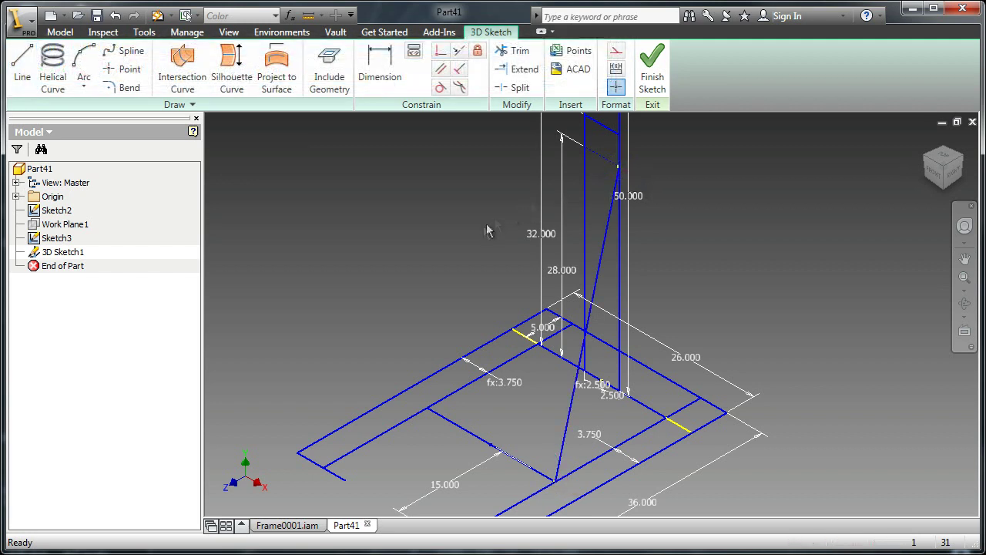
# - Draw a second brace line from the construction line's other end to the base cross line's opposite end, and finish the 3D sketch
pyautogui.rightClick(481, 226)
pyautogui.click(485, 185)
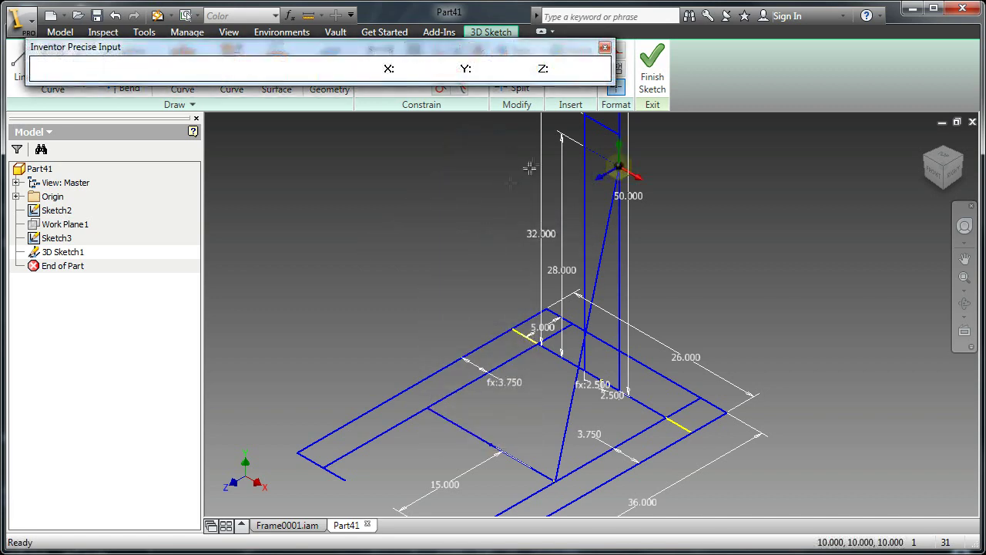
pyautogui.click(585, 146)
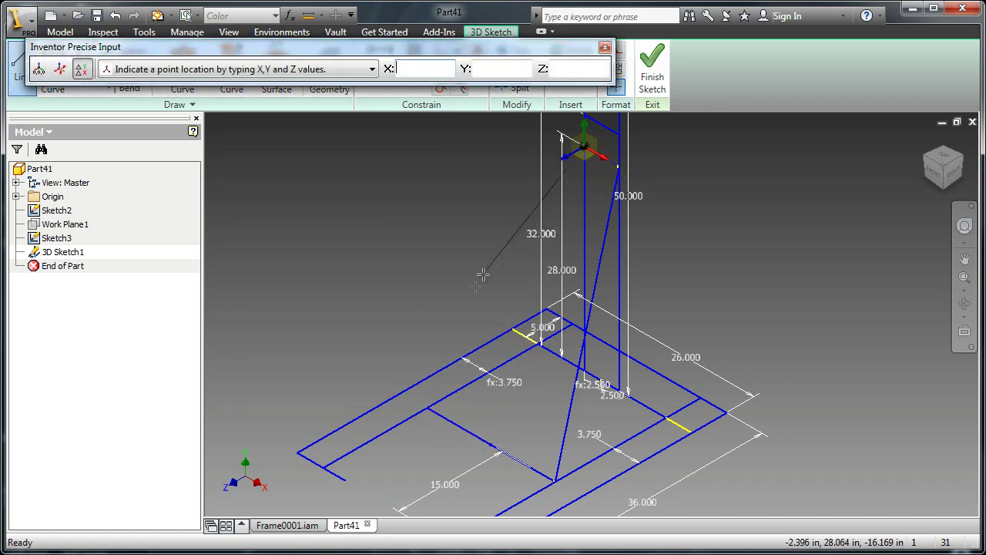
pyautogui.click(427, 408)
pyautogui.press('Escape')
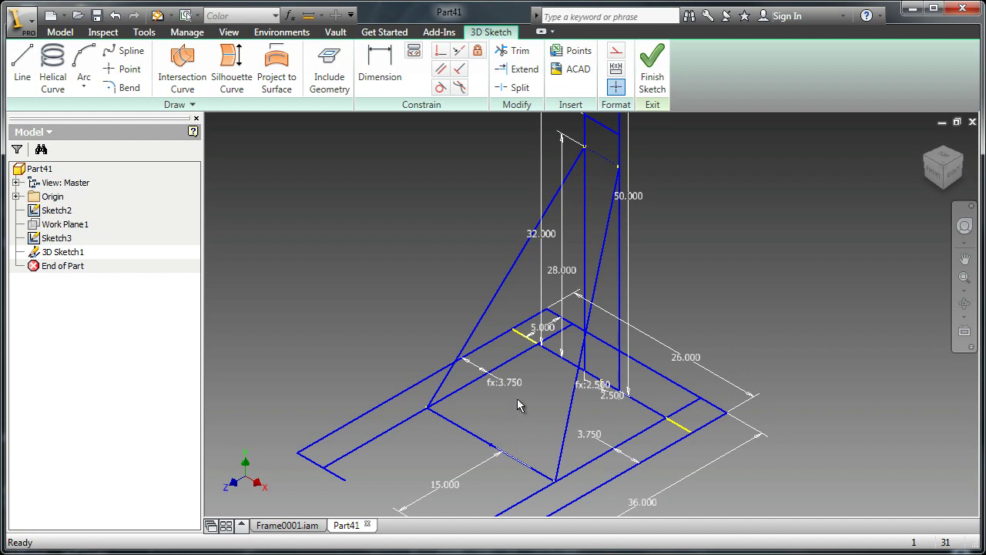
pyautogui.rightClick(517, 398)
pyautogui.click(522, 442)
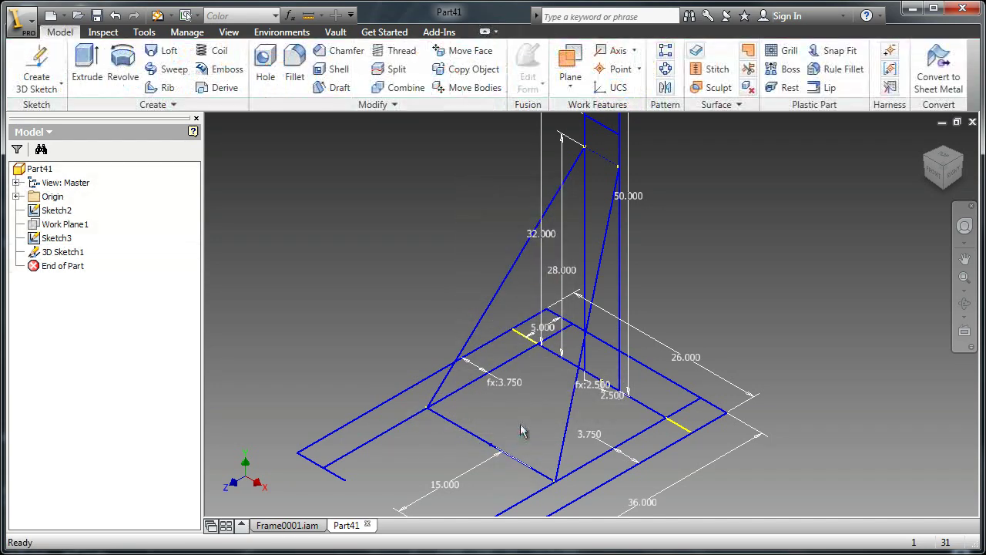
# - Extrude the two long side strips of the base layout 10.5 in and make Sketch2 visible again
pyautogui.press('F6')
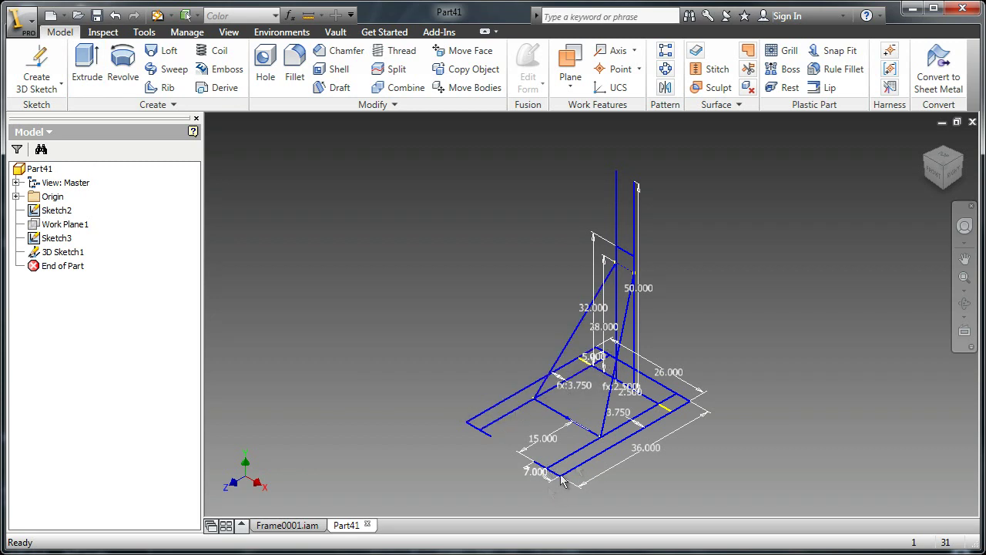
pyautogui.rightClick(748, 416)
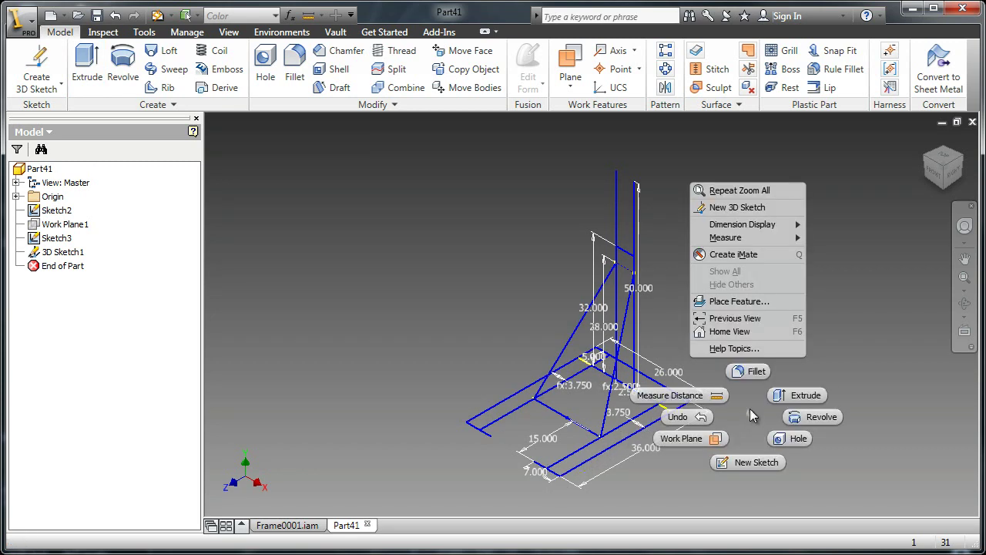
pyautogui.click(808, 396)
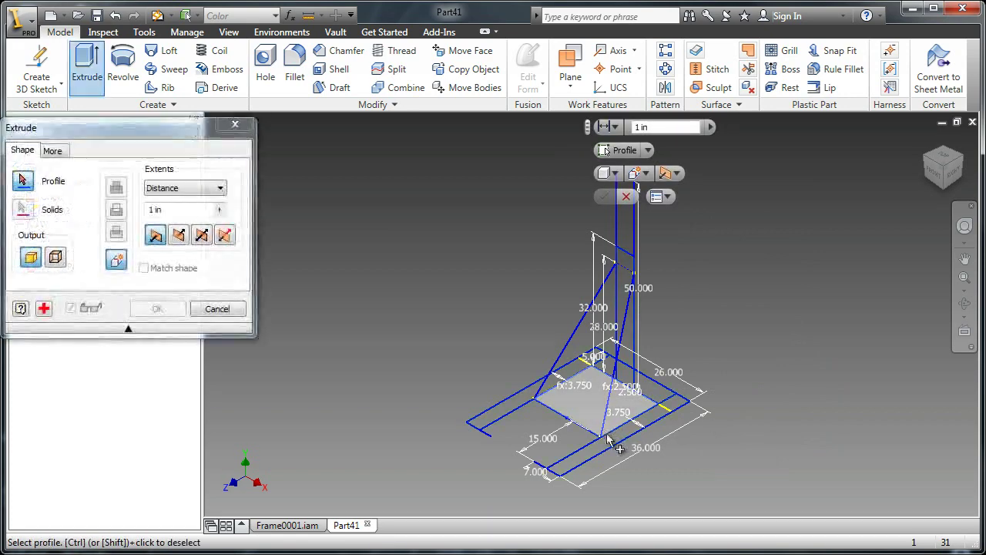
pyautogui.click(509, 414)
pyautogui.click(188, 209)
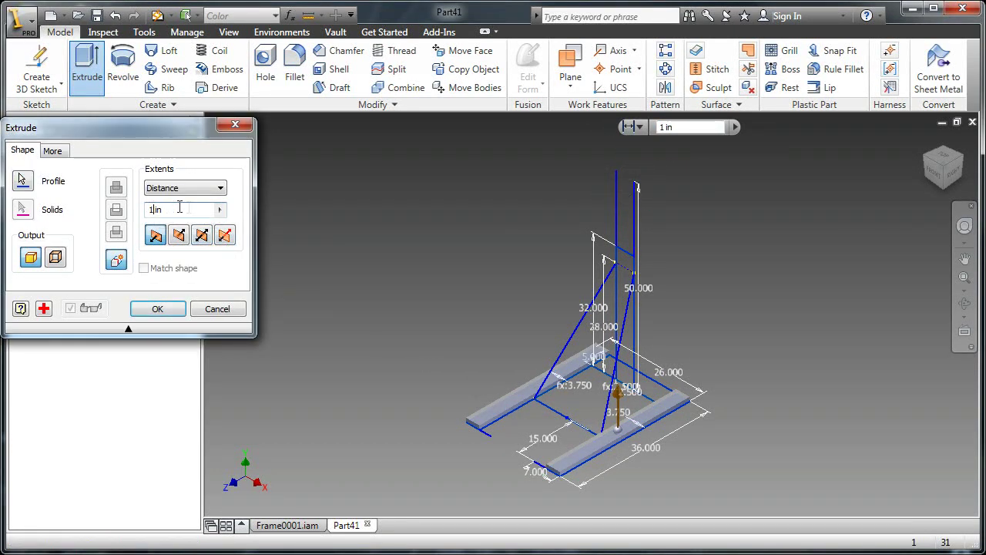
pyautogui.write('0.5')
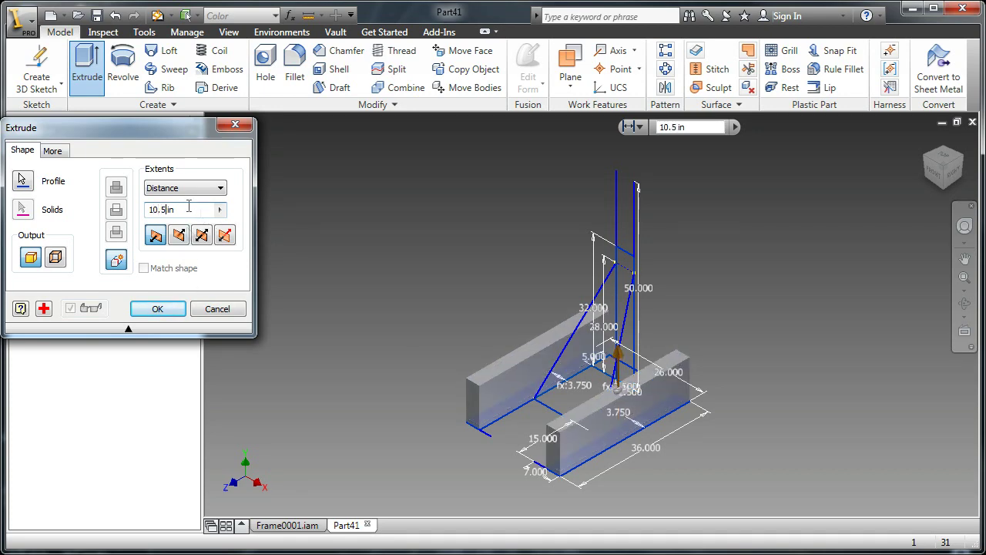
pyautogui.click(173, 309)
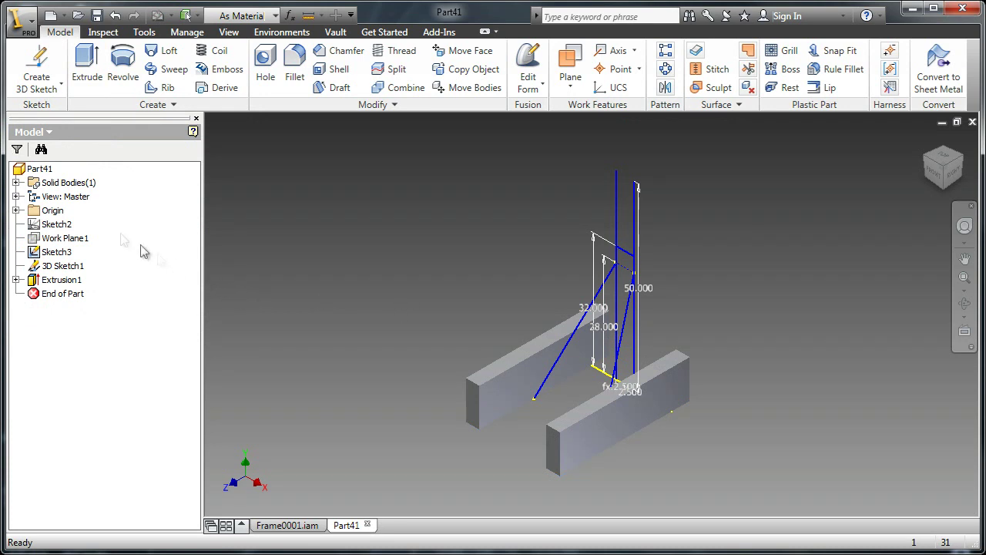
pyautogui.rightClick(65, 226)
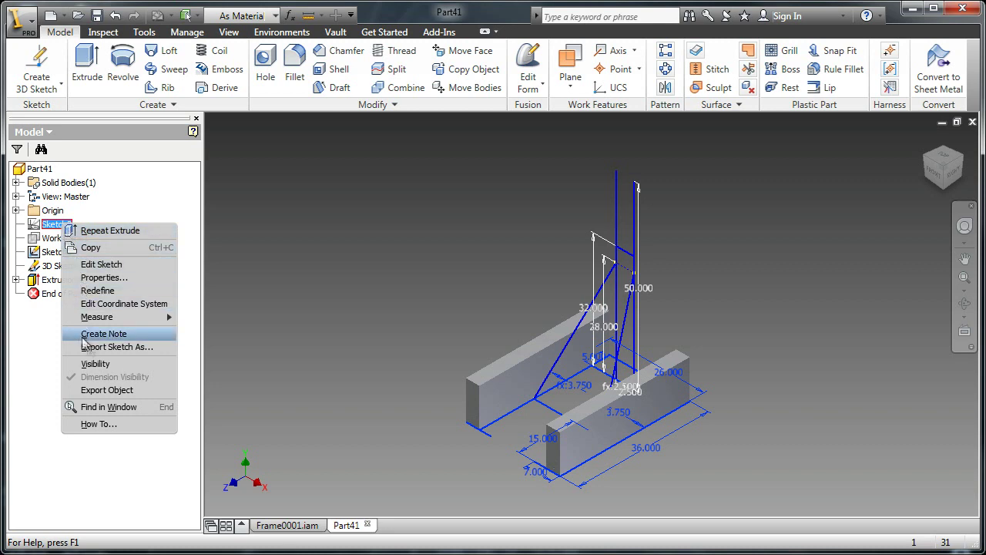
pyautogui.click(95, 364)
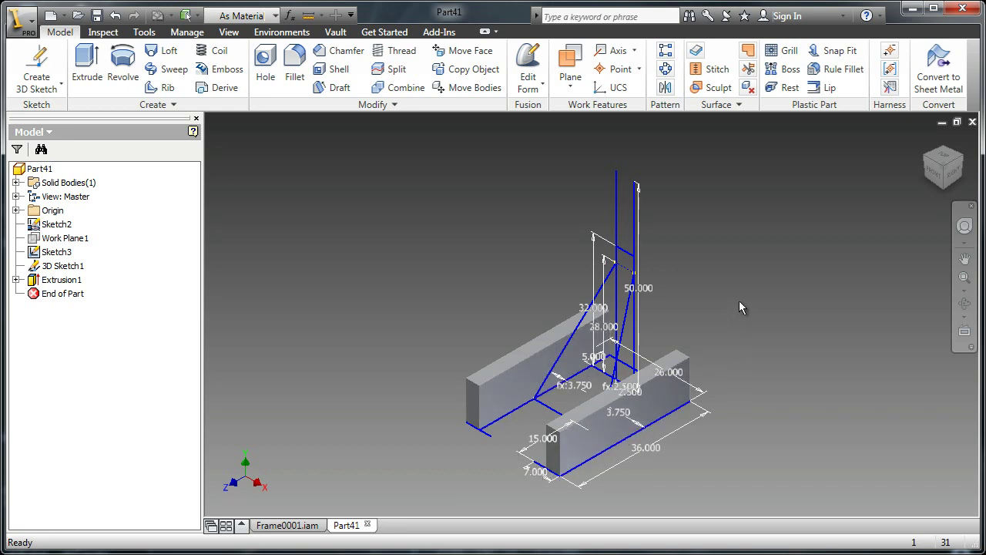
# - Save the part in the Final Frame folder under the name Layout
pyautogui.hotkey('ctrl', 's')
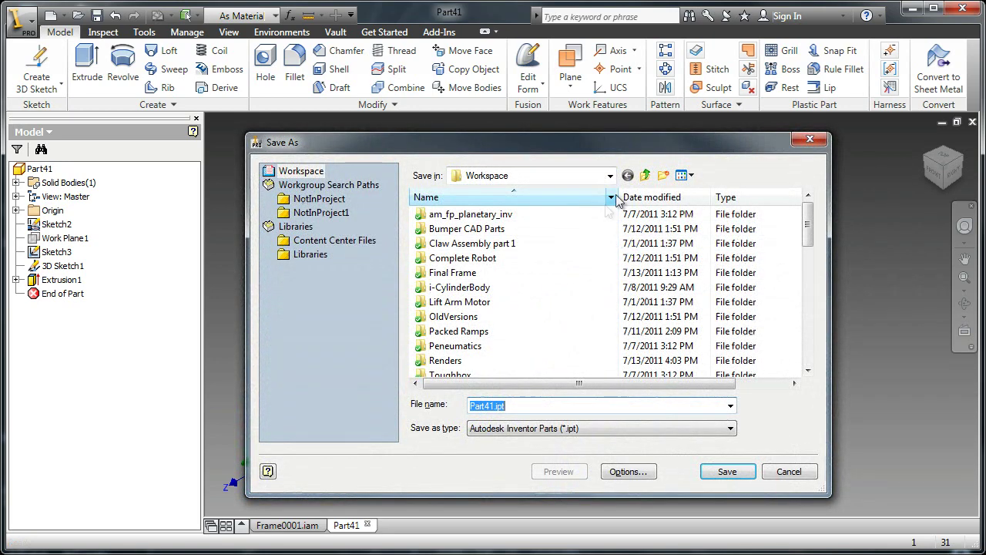
pyautogui.doubleClick(485, 273)
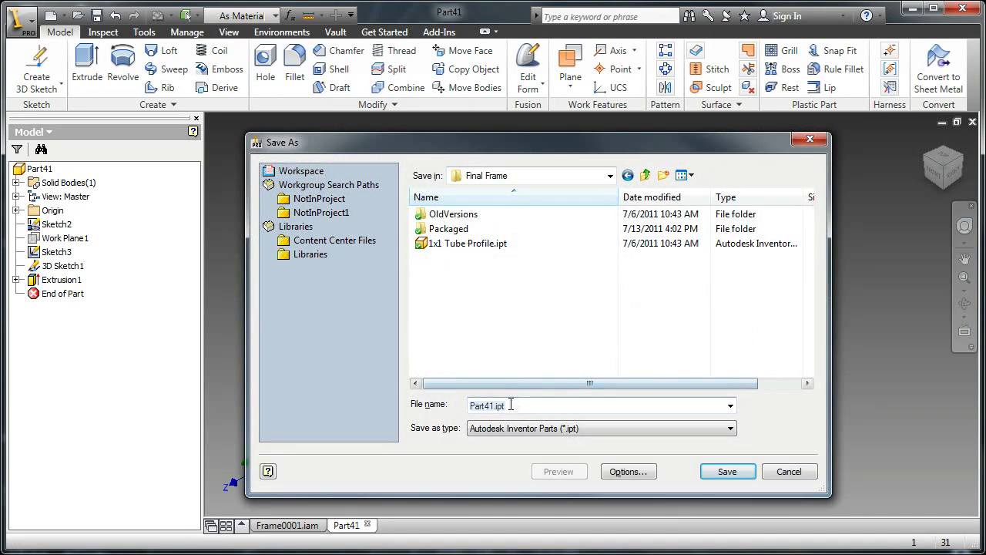
pyautogui.write('Layout')
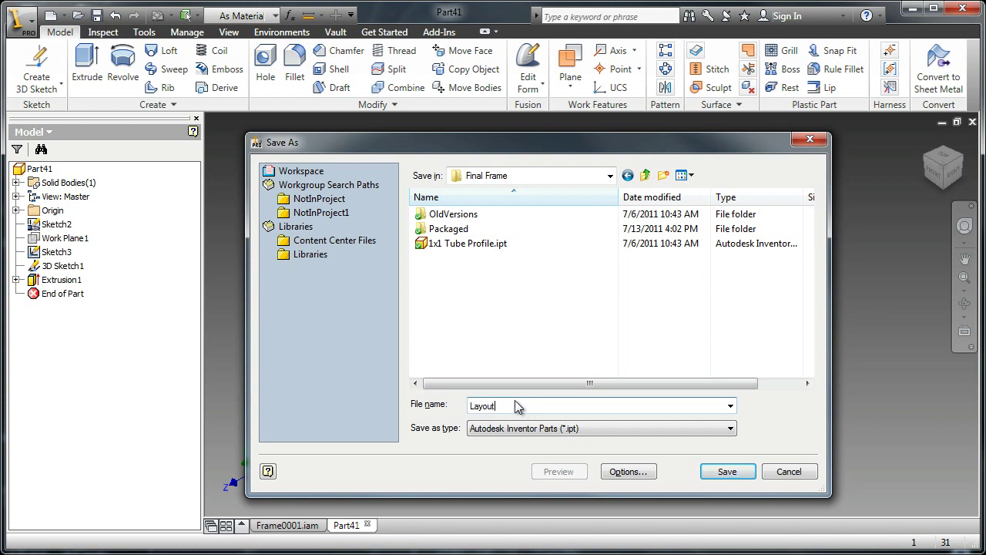